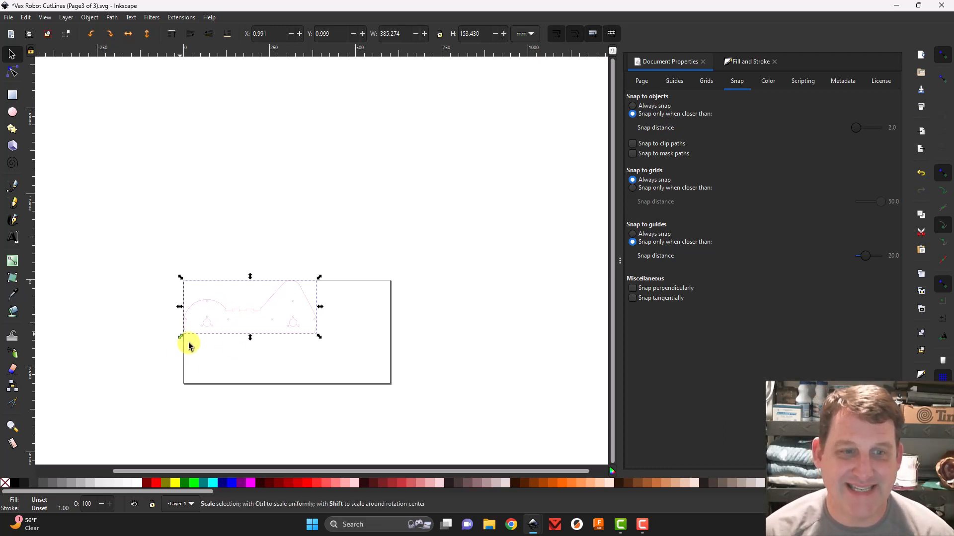
Move the robot cut outline inward from the page corner to about X 44 mm, Y 26 mm and deselect it.
{"action": "left_click_drag", "start_coordinate": [305, 300], "coordinate": [320, 309]}
{"action": "left_click", "coordinate": [331, 240]}
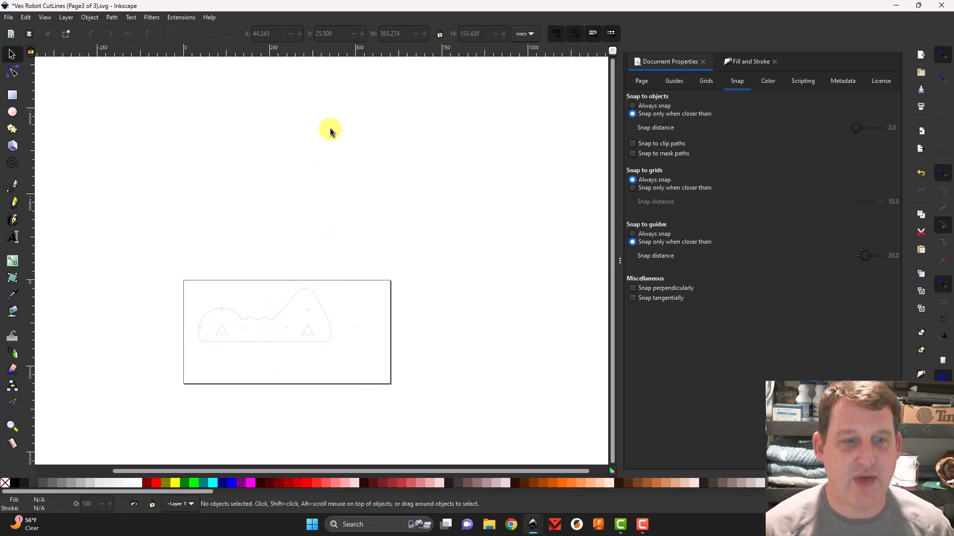
Switch to Chrome with the Person 1 profile and search Google Images for "octopus".
{"action": "left_click", "coordinate": [511, 524]}
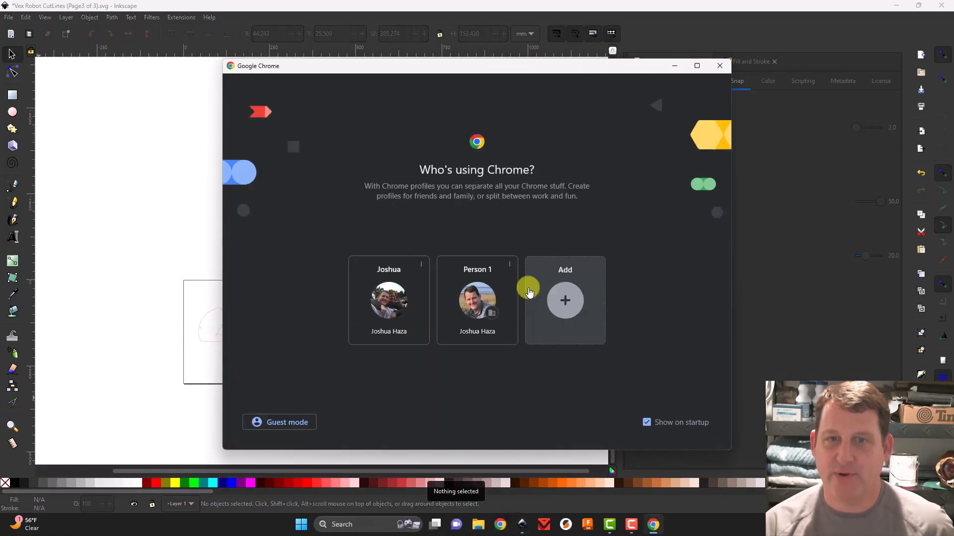
{"action": "left_click", "coordinate": [464, 300]}
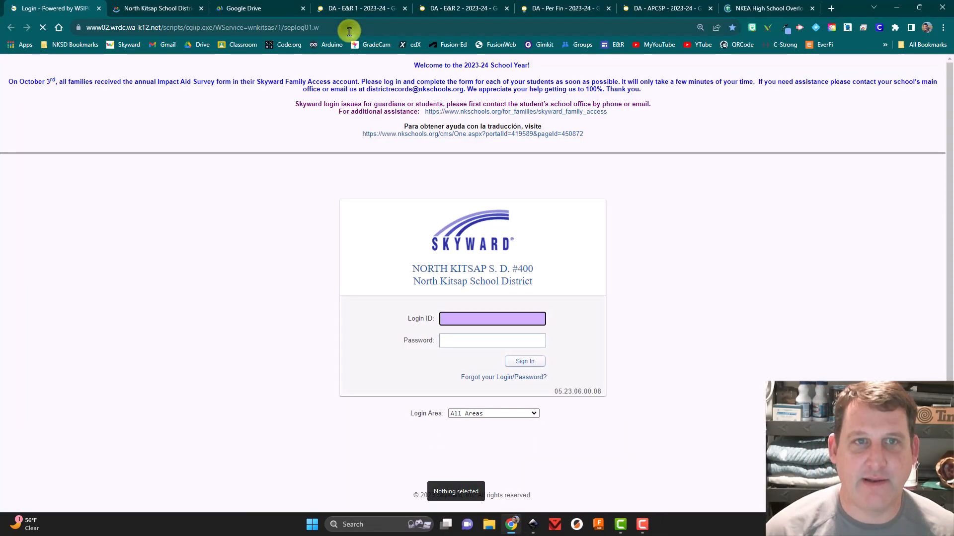
{"action": "left_click", "coordinate": [350, 28]}
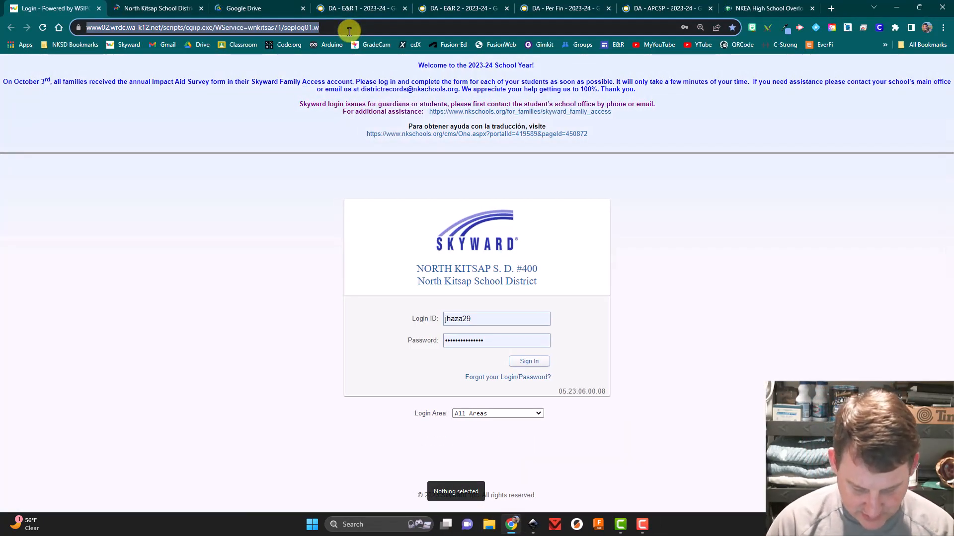
{"action": "type", "text": "octopus"}
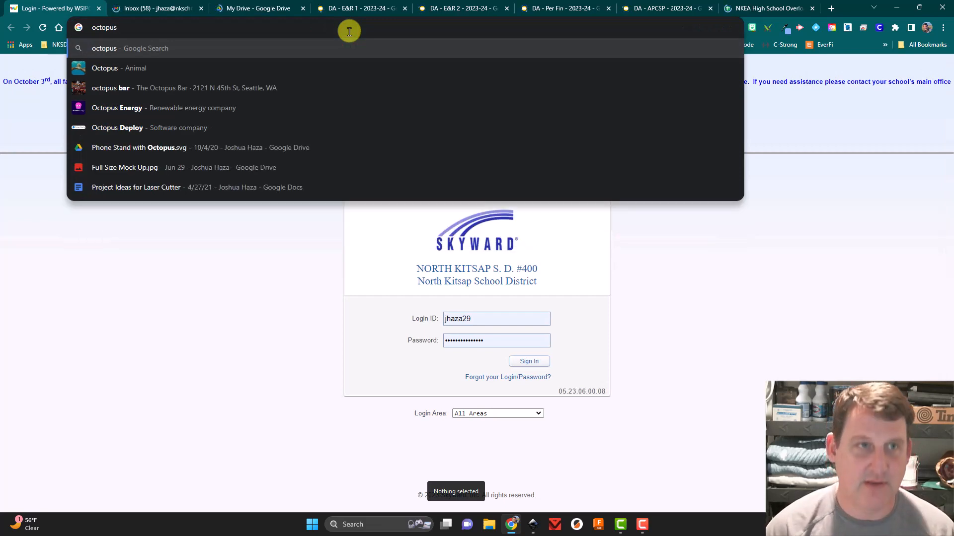
{"action": "key", "text": "Return"}
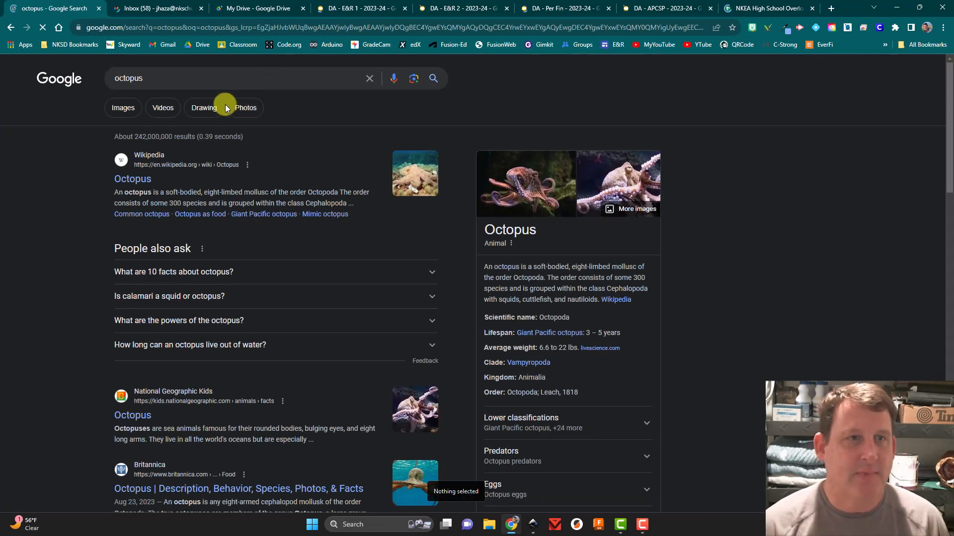
{"action": "left_click", "coordinate": [120, 110]}
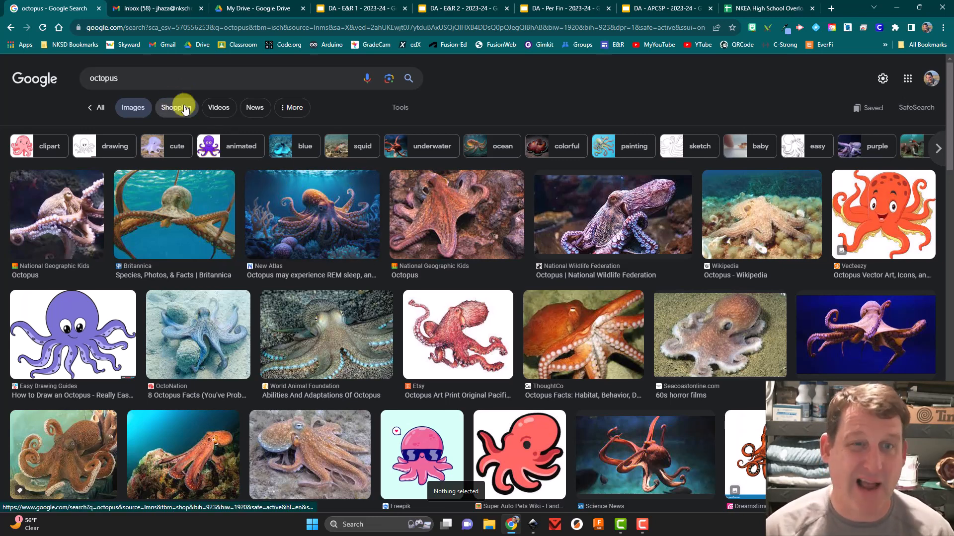
Browse the octopus image results and filter them by color to black and white.
{"action": "left_click", "coordinate": [290, 111]}
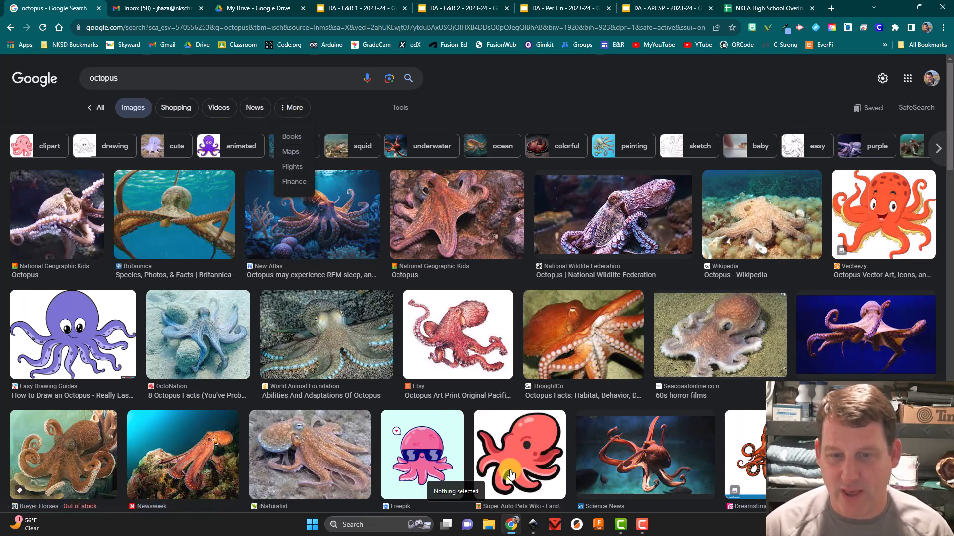
{"action": "scroll", "coordinate": [525, 450], "scroll_direction": "down", "scroll_amount": 4}
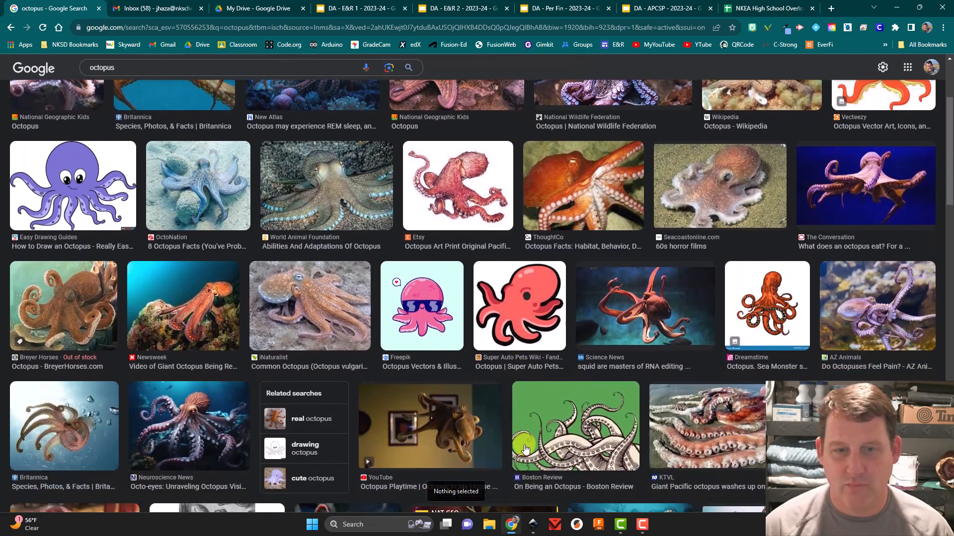
{"action": "scroll", "coordinate": [525, 450], "scroll_direction": "up", "scroll_amount": 3}
{"action": "scroll", "coordinate": [525, 448], "scroll_direction": "down", "scroll_amount": 3}
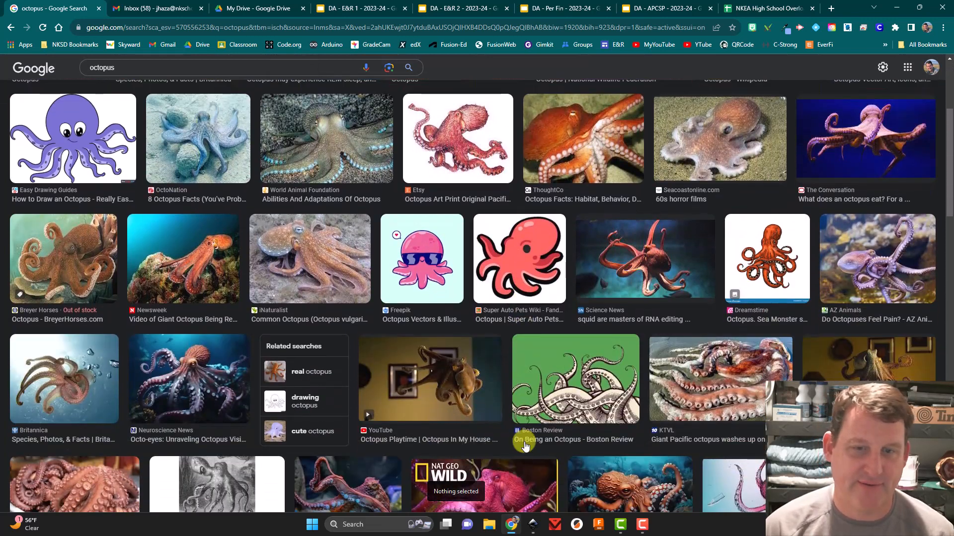
{"action": "scroll", "coordinate": [525, 447], "scroll_direction": "up", "scroll_amount": 3}
{"action": "scroll", "coordinate": [525, 447], "scroll_direction": "up", "scroll_amount": 2}
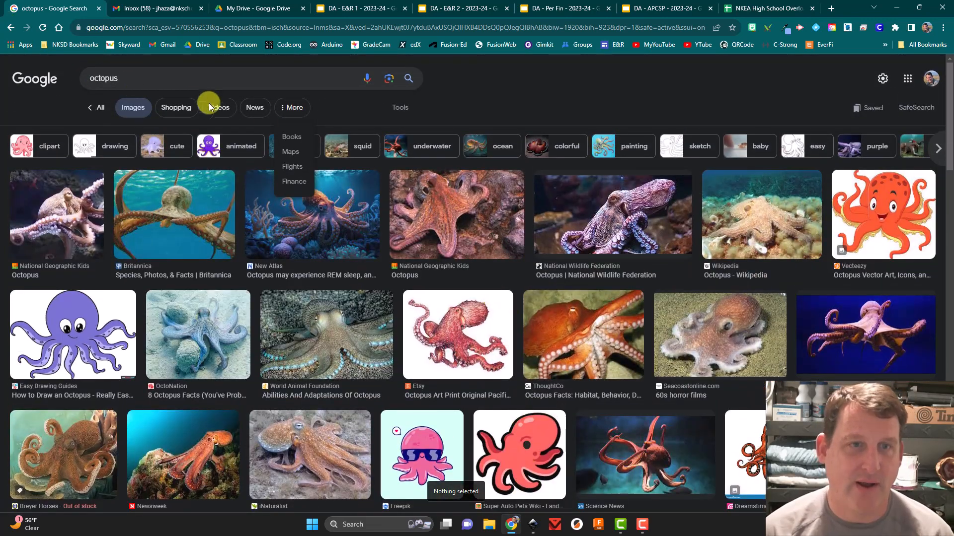
{"action": "left_click", "coordinate": [128, 105]}
{"action": "left_click", "coordinate": [403, 104]}
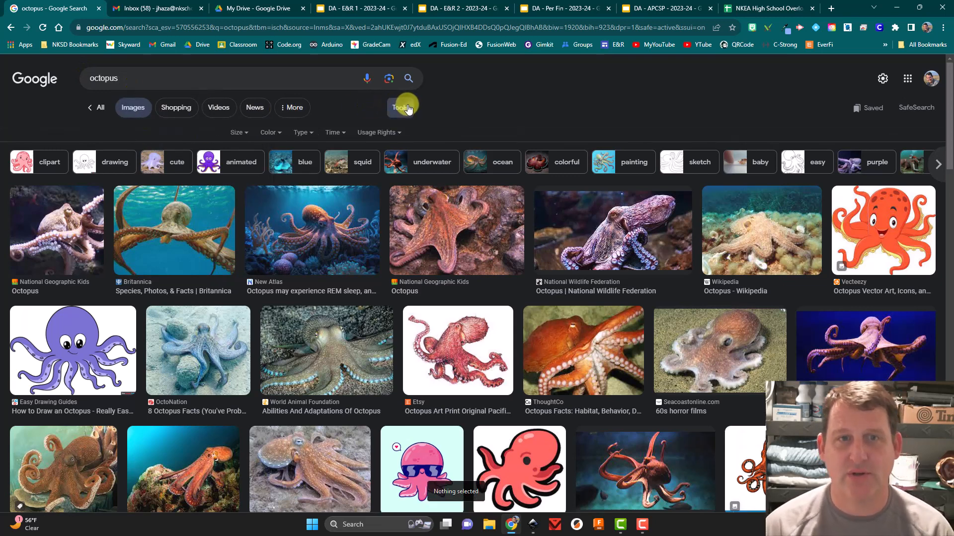
{"action": "left_click", "coordinate": [267, 133]}
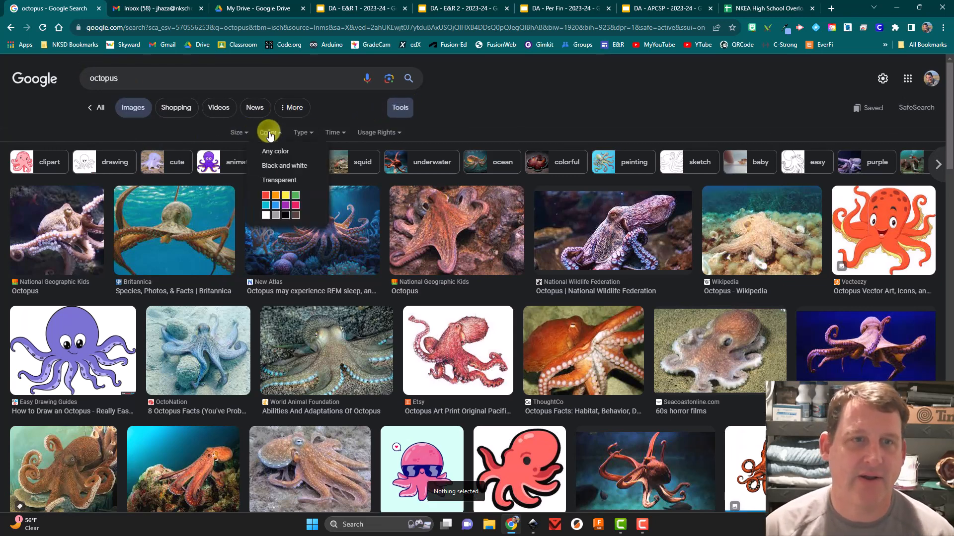
{"action": "left_click", "coordinate": [283, 168]}
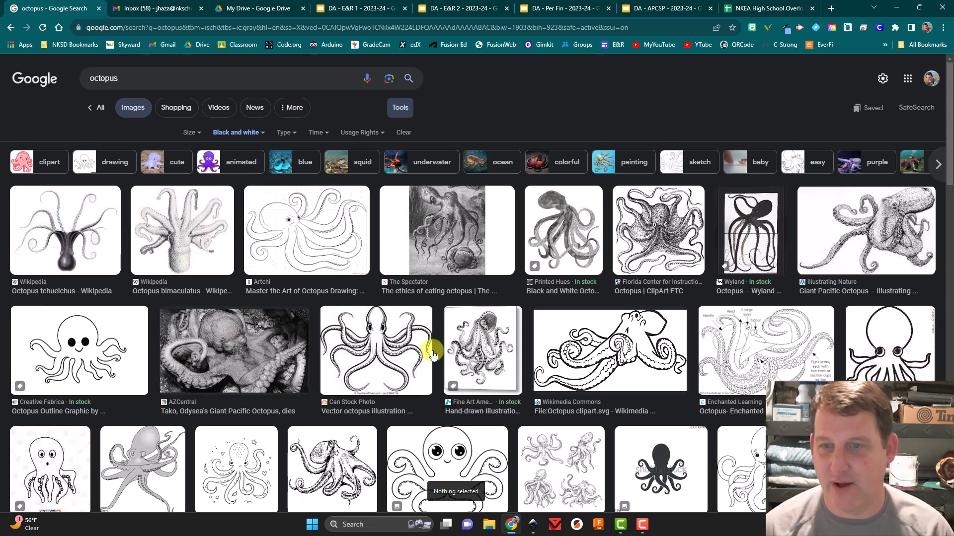
Open the Giant Pacific Octopus drawing from Illustrating Nature and copy the image.
{"action": "scroll", "coordinate": [433, 354], "scroll_direction": "down", "scroll_amount": 2}
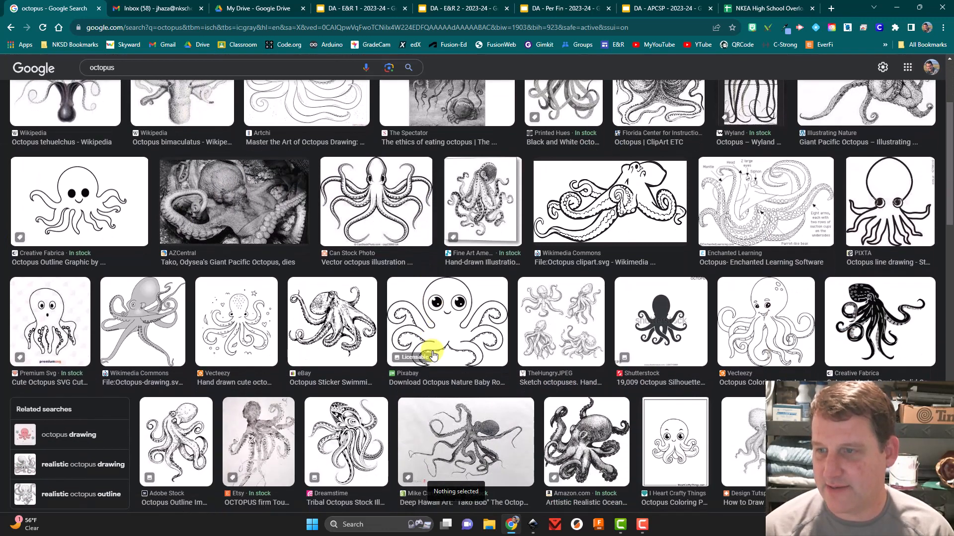
{"action": "scroll", "coordinate": [434, 354], "scroll_direction": "up", "scroll_amount": 2}
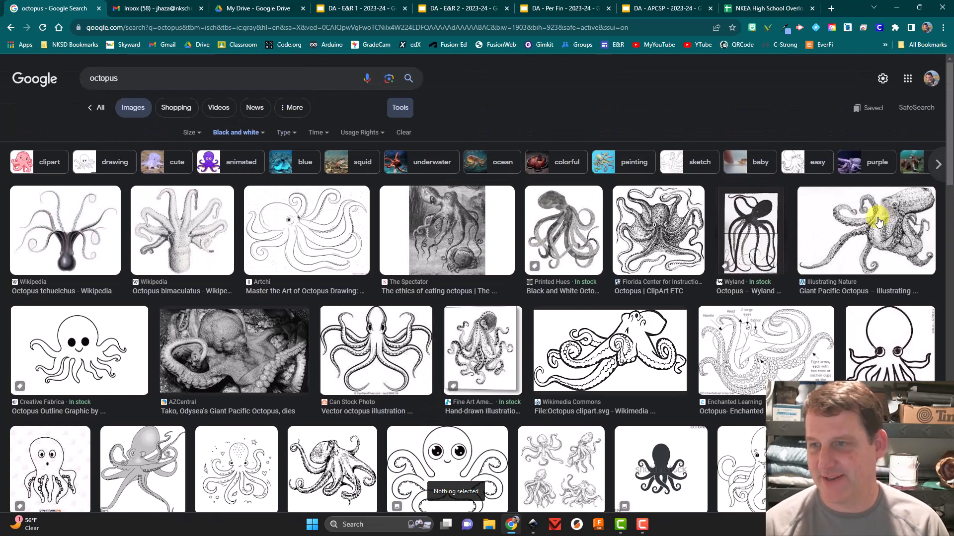
{"action": "left_click", "coordinate": [878, 222]}
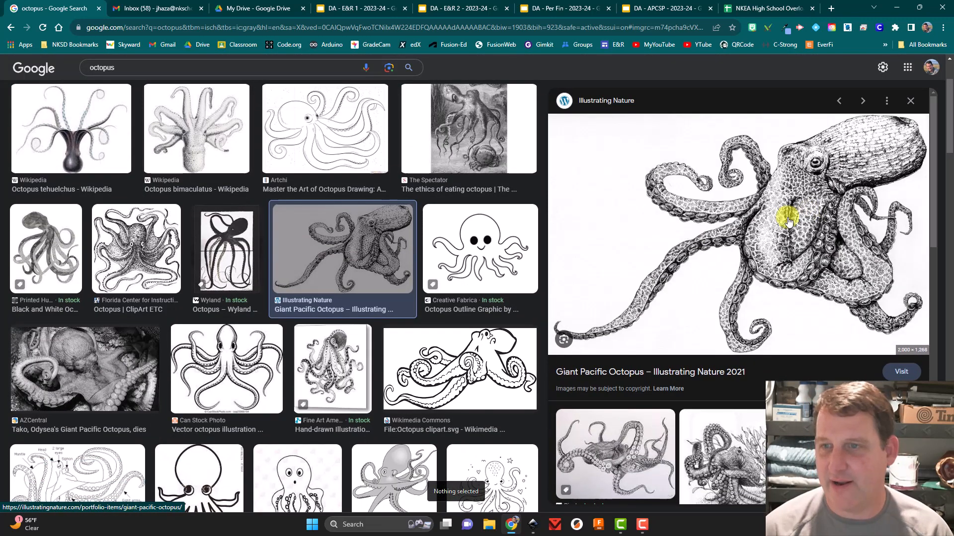
{"action": "right_click", "coordinate": [788, 189]}
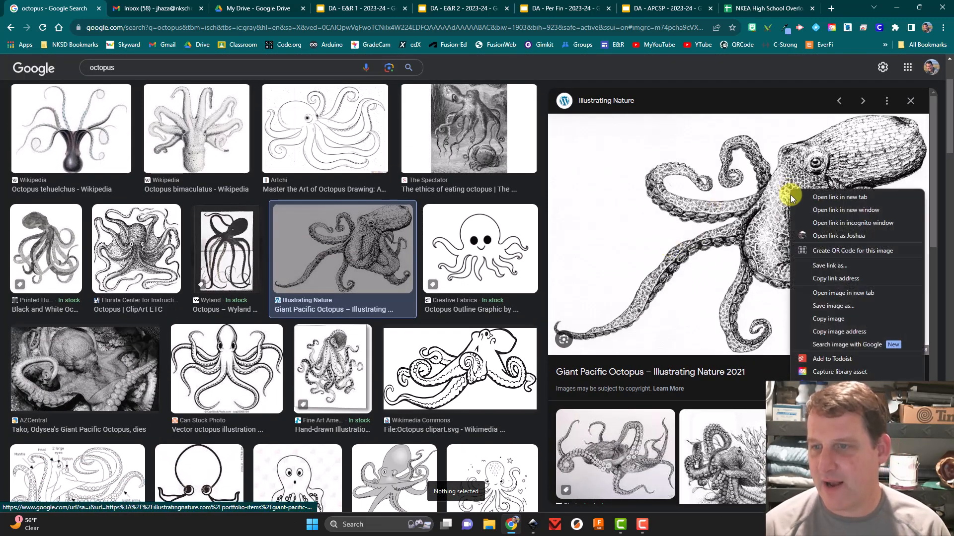
{"action": "left_click", "coordinate": [816, 319]}
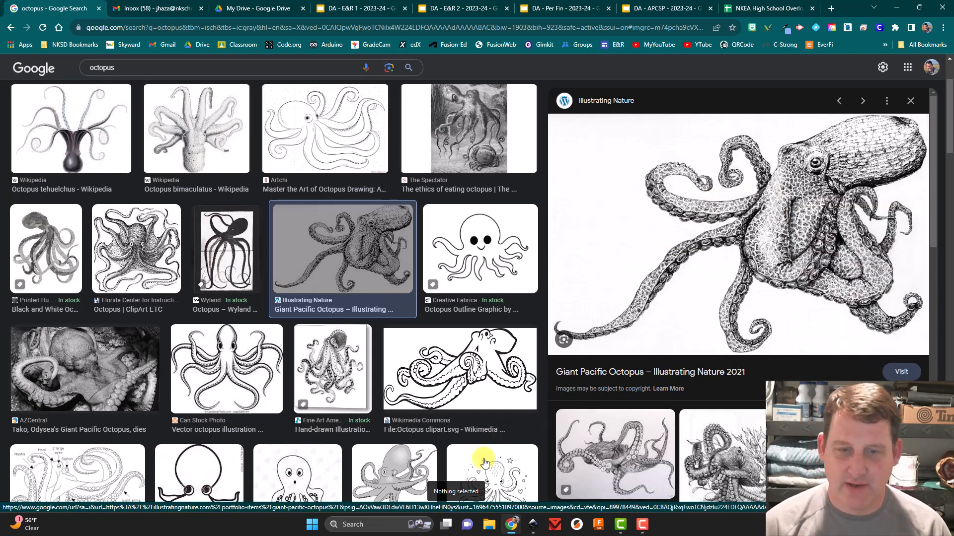
Switch to the Vex Robot CutLines drawing in Inkscape, paste the octopus image and move it above the page to about X 100 mm, Y -410 mm.
{"action": "mouse_move", "coordinate": [532, 524]}
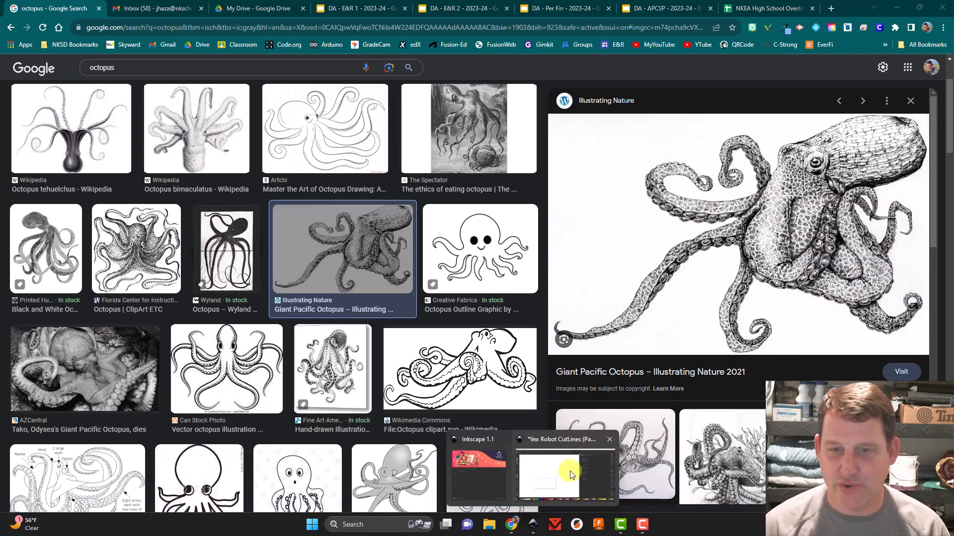
{"action": "left_click", "coordinate": [571, 474]}
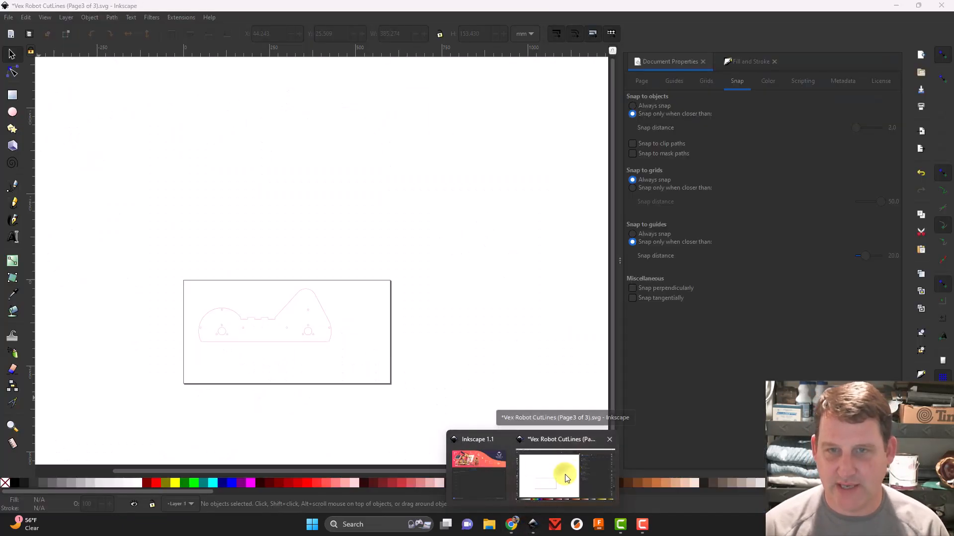
{"action": "right_click", "coordinate": [350, 294]}
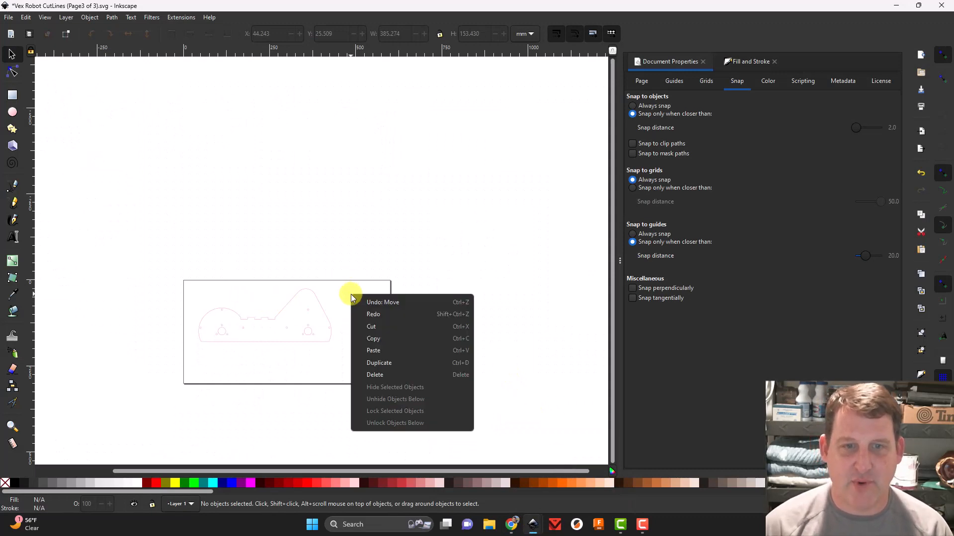
{"action": "left_click", "coordinate": [373, 354]}
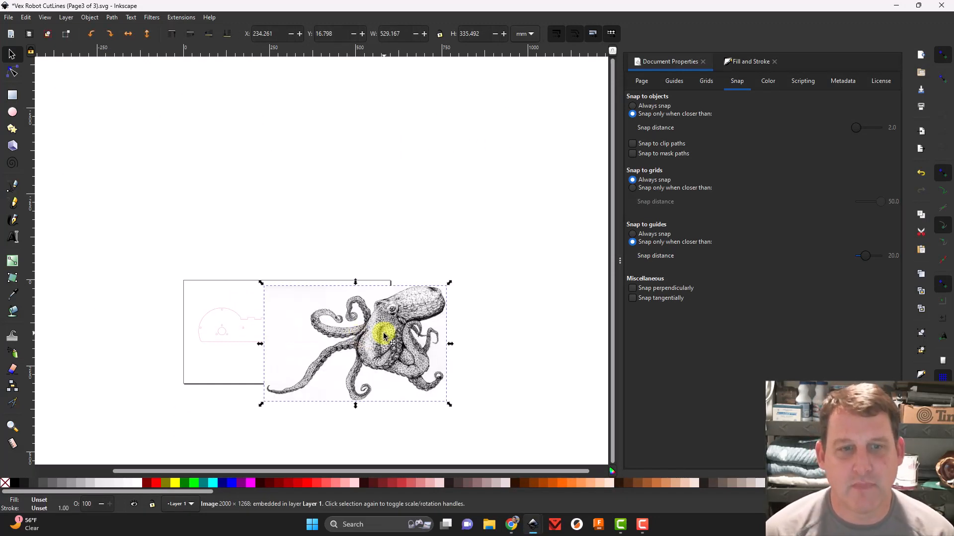
{"action": "left_click_drag", "start_coordinate": [364, 341], "coordinate": [332, 193]}
Start Trace Bitmap on the octopus image and preview a single-scan brightness cutoff with a threshold of 0.570.
{"action": "scroll", "coordinate": [332, 193], "scroll_direction": "down", "scroll_amount": 1, "text": "ctrl"}
{"action": "scroll", "coordinate": [332, 193], "scroll_direction": "up", "scroll_amount": 2, "text": "ctrl"}
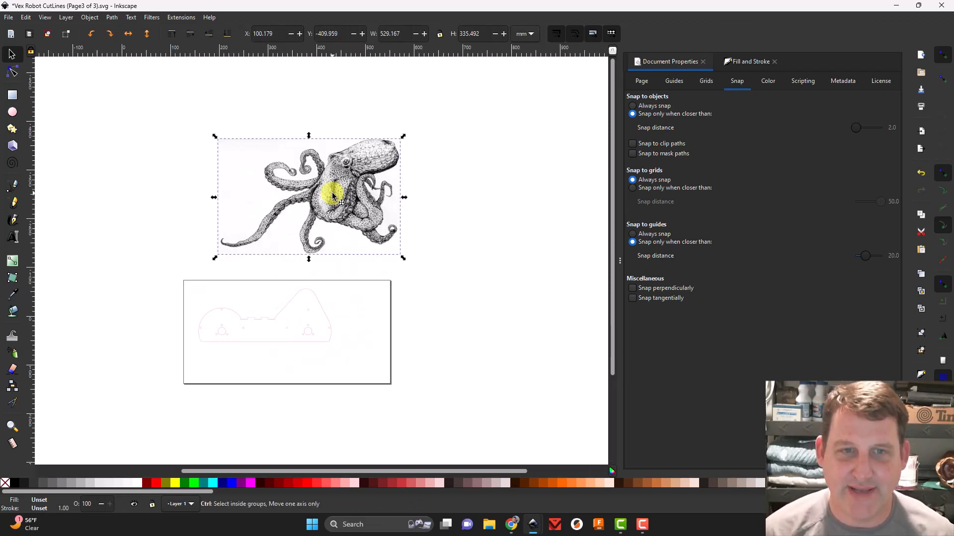
{"action": "scroll", "coordinate": [333, 195], "scroll_direction": "up", "scroll_amount": 1, "text": "ctrl"}
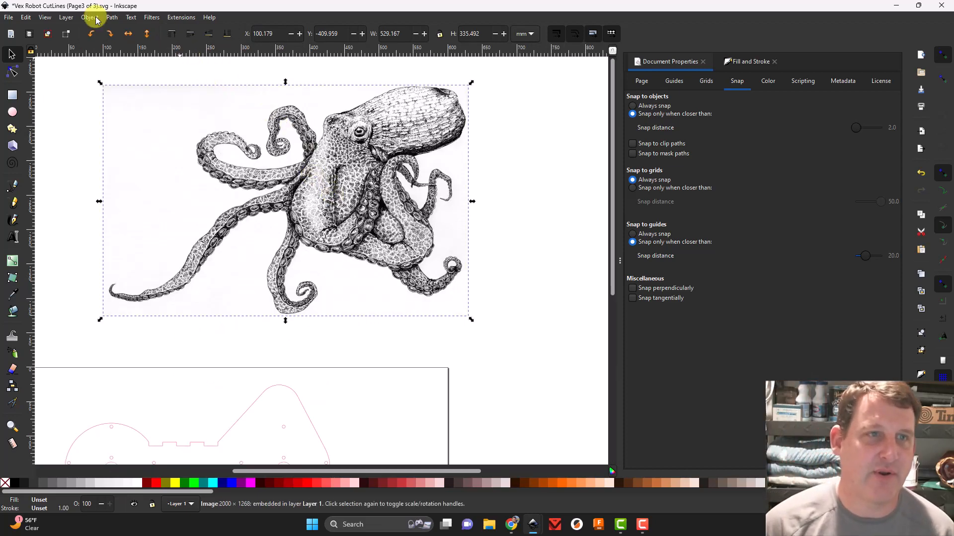
{"action": "left_click", "coordinate": [356, 166]}
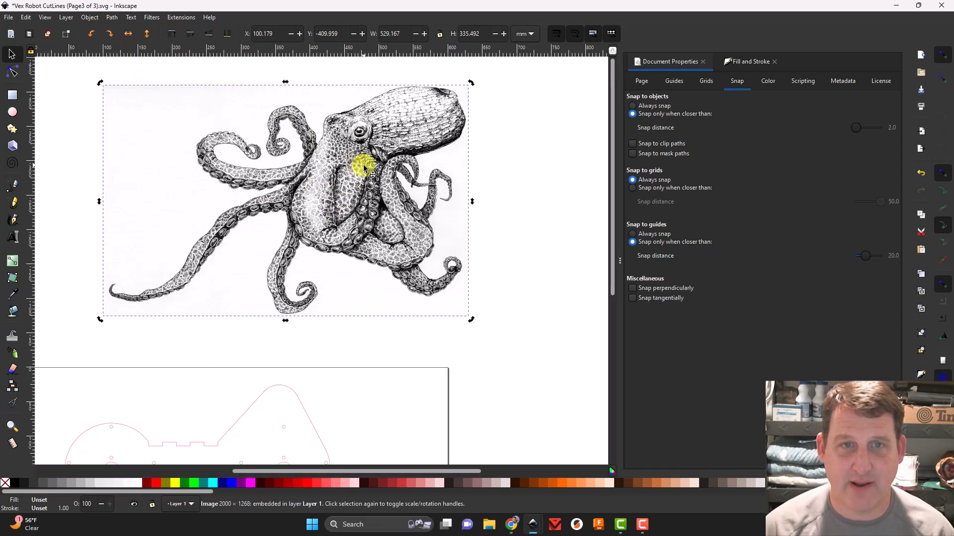
{"action": "left_click", "coordinate": [349, 156]}
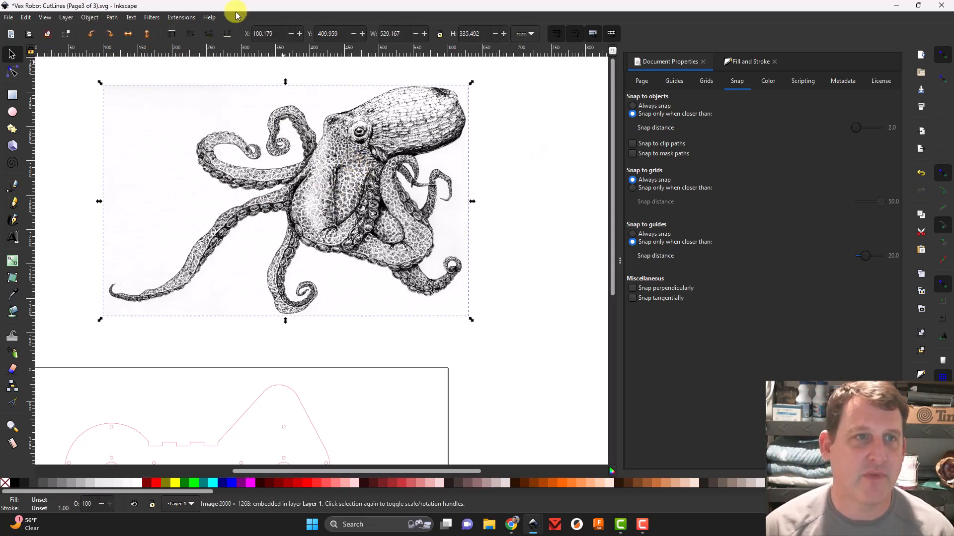
{"action": "left_click", "coordinate": [111, 18]}
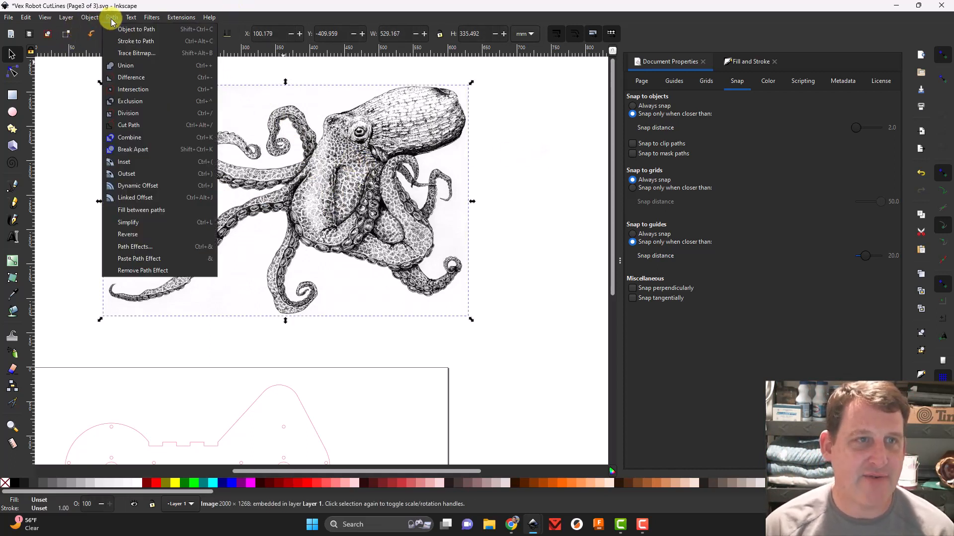
{"action": "left_click", "coordinate": [123, 52]}
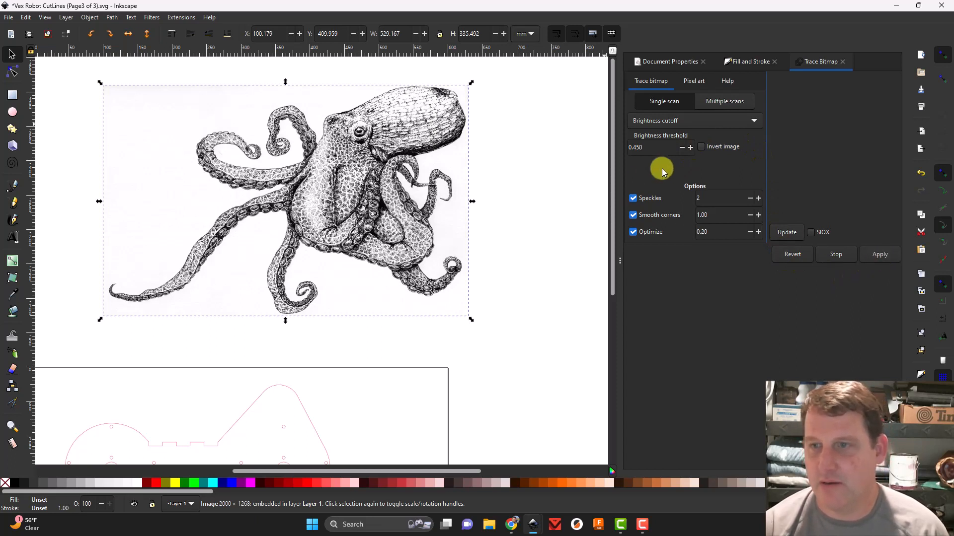
{"action": "left_click", "coordinate": [786, 232]}
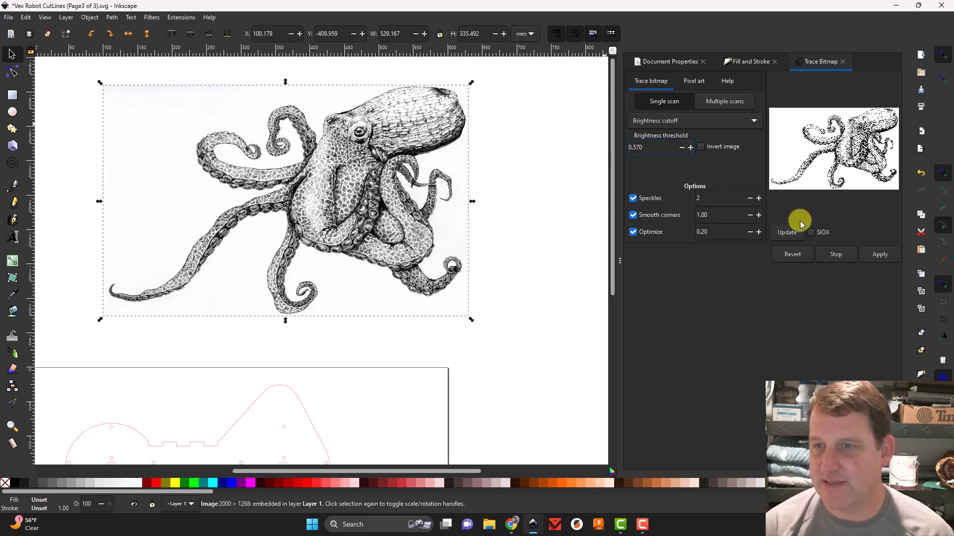
{"action": "left_click", "coordinate": [785, 234]}
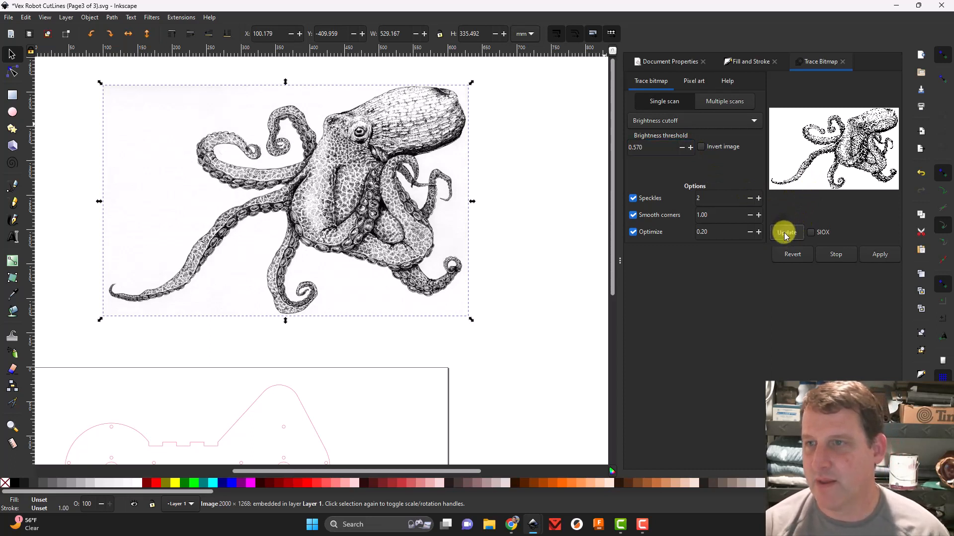
Raise the brightness threshold to 0.660, refresh the preview and apply the trace to the octopus image.
{"action": "left_click", "coordinate": [690, 147]}
{"action": "left_click", "coordinate": [690, 147]}
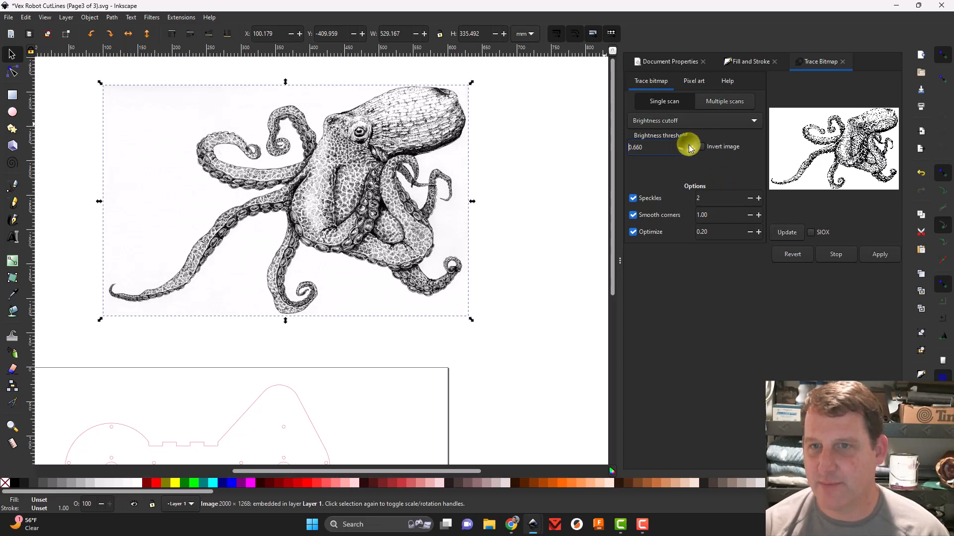
{"action": "left_click", "coordinate": [788, 232]}
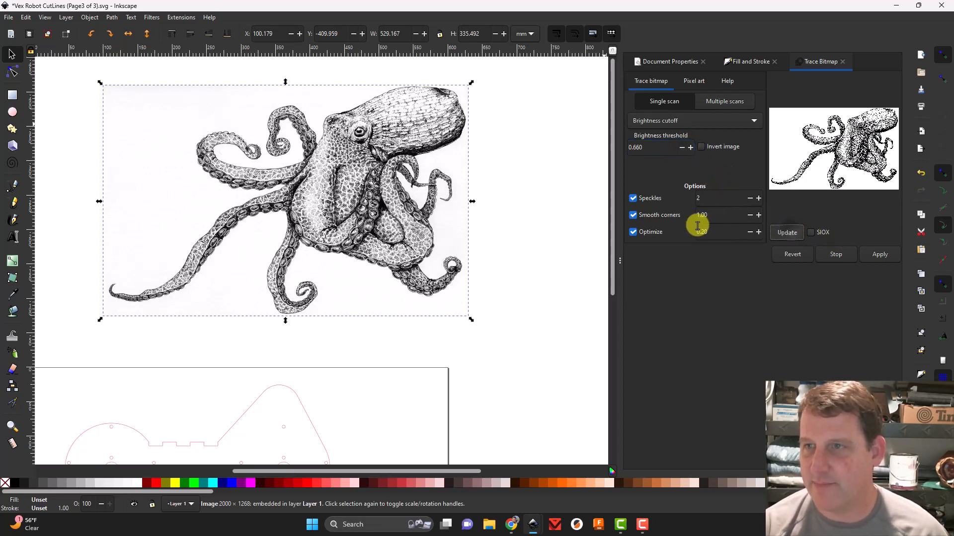
{"action": "left_click", "coordinate": [877, 254]}
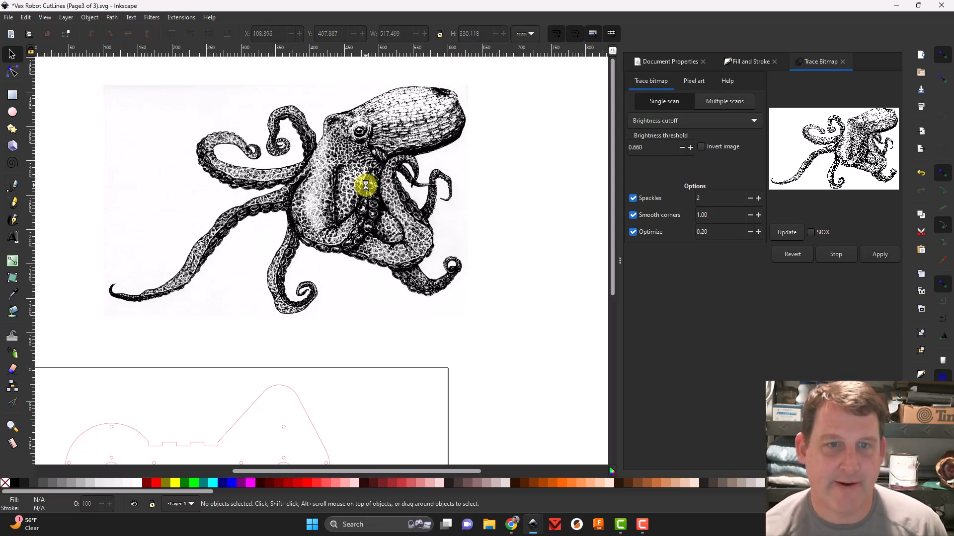
{"action": "scroll", "coordinate": [367, 197], "scroll_direction": "down", "scroll_amount": 2, "text": "ctrl"}
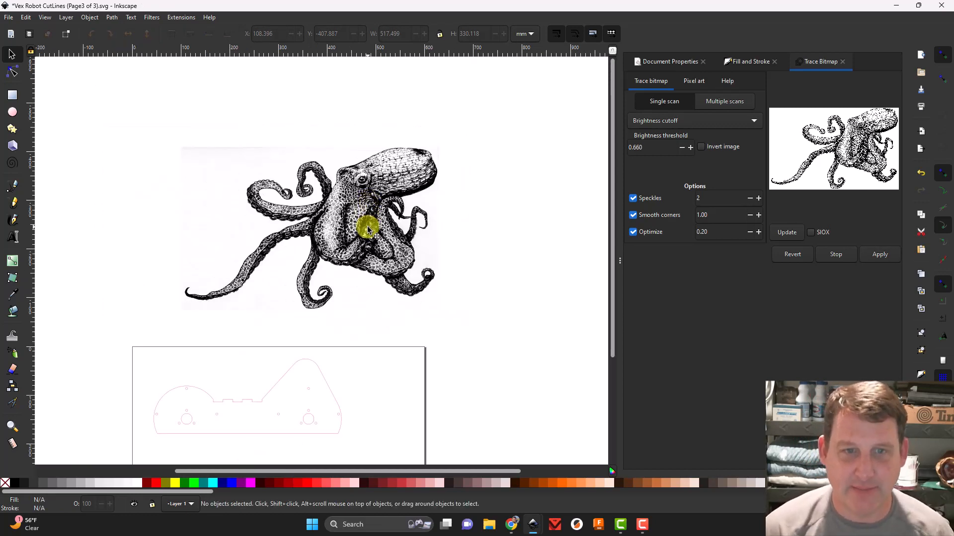
Separate the traced octopus from its source image, placing the trace at about X 489, Y -209 mm and the image at X 33, Y -473 mm.
{"action": "mouse_move", "coordinate": [393, 226]}
{"action": "left_mouse_down"}
{"action": "mouse_move", "coordinate": [464, 221]}
{"action": "mouse_move", "coordinate": [526, 247]}
{"action": "mouse_move", "coordinate": [558, 322]}
{"action": "left_mouse_up"}
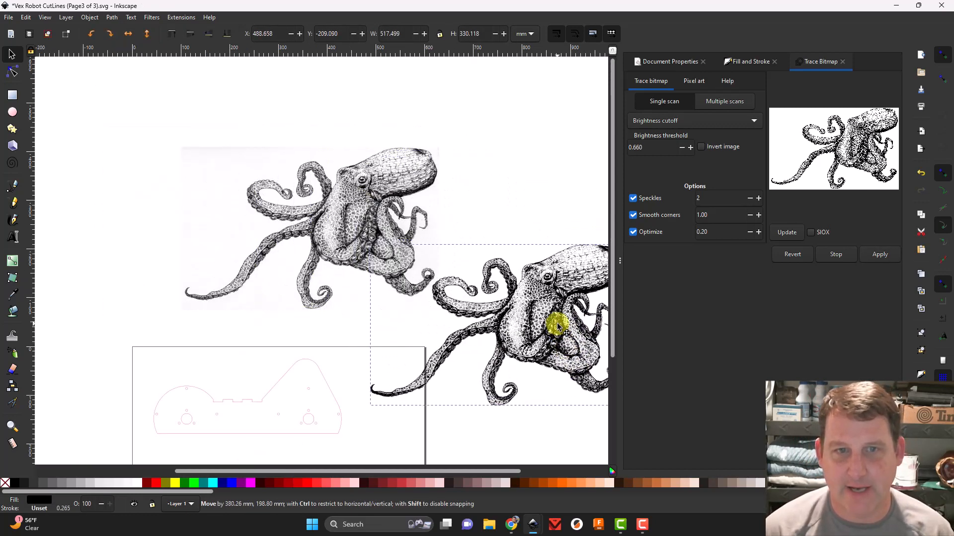
{"action": "left_click_drag", "start_coordinate": [314, 197], "coordinate": [282, 165]}
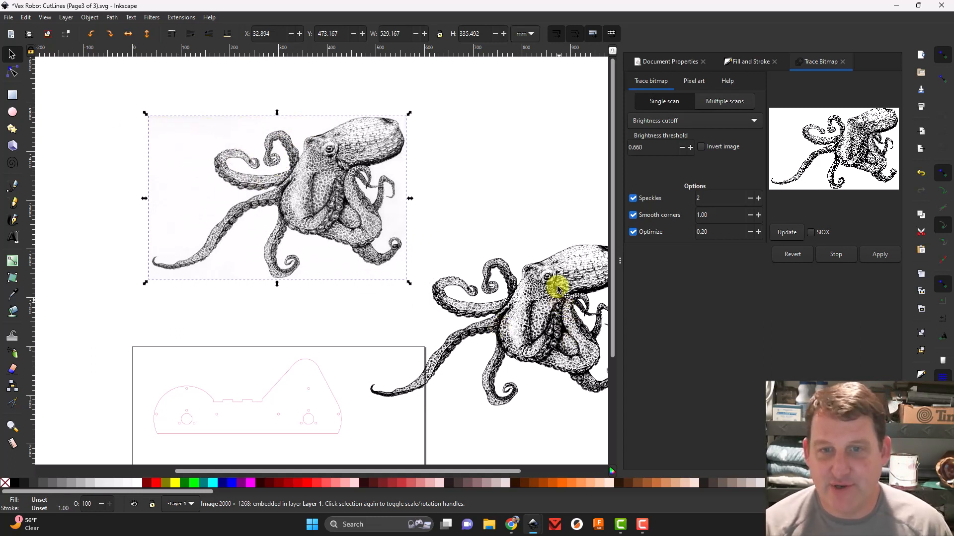
{"action": "left_click", "coordinate": [538, 279]}
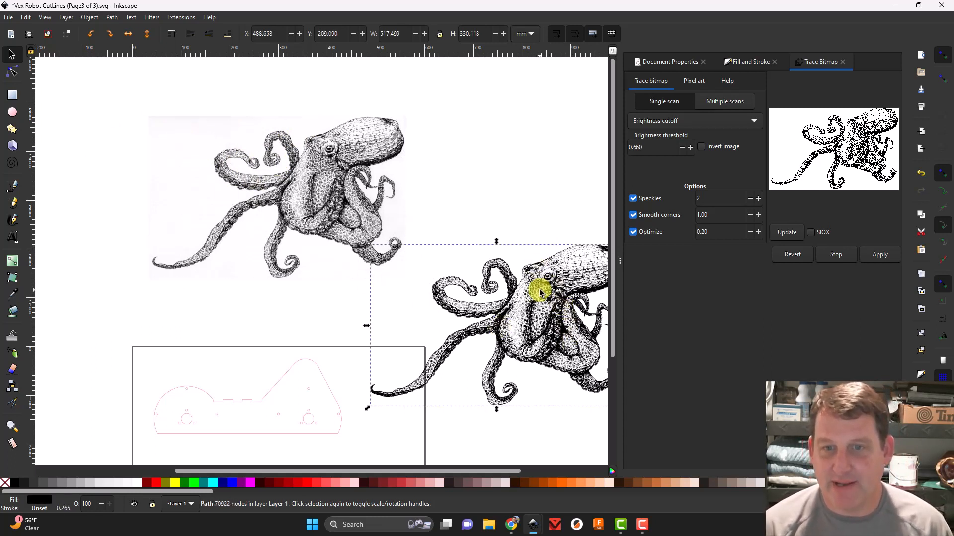
Examine the original octopus bitmap up close to judge how its pixels look at high magnification.
{"action": "left_click", "coordinate": [340, 160]}
{"action": "scroll", "coordinate": [337, 191], "scroll_direction": "up", "scroll_amount": 4}
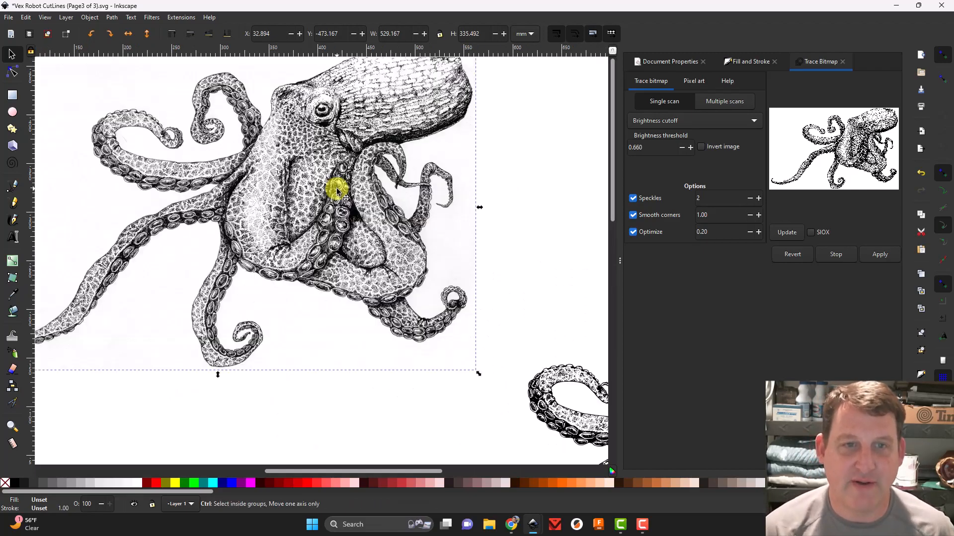
{"action": "scroll", "coordinate": [336, 190], "scroll_direction": "up", "scroll_amount": 9}
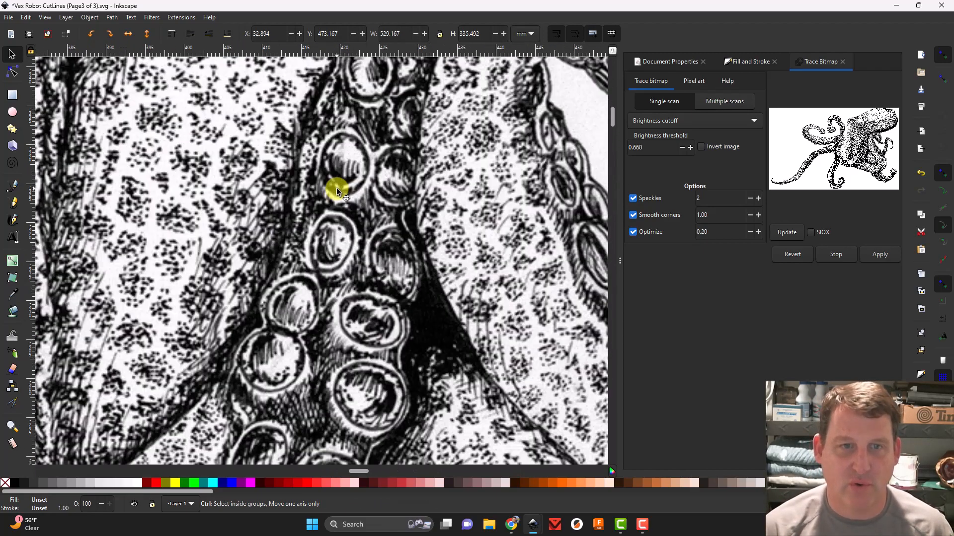
{"action": "scroll", "coordinate": [337, 189], "scroll_direction": "up", "scroll_amount": 8}
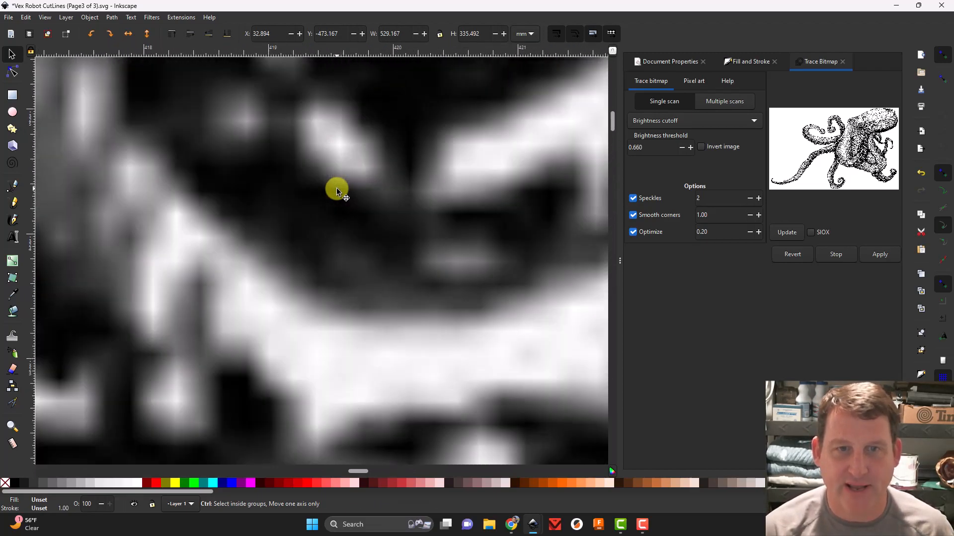
{"action": "scroll", "coordinate": [335, 188], "scroll_direction": "down", "scroll_amount": 8}
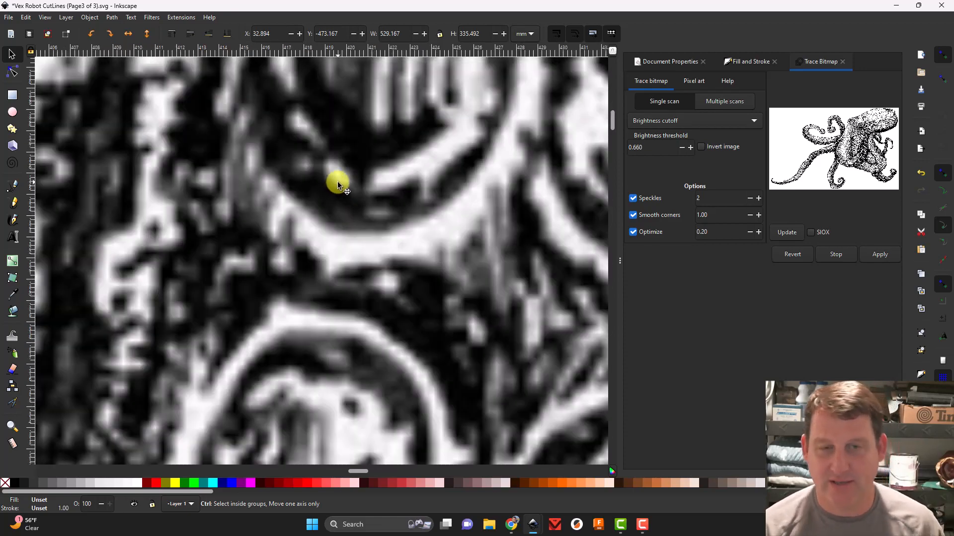
{"action": "scroll", "coordinate": [337, 184], "scroll_direction": "down", "scroll_amount": 11}
{"action": "scroll", "coordinate": [358, 225], "scroll_direction": "down", "scroll_amount": 1}
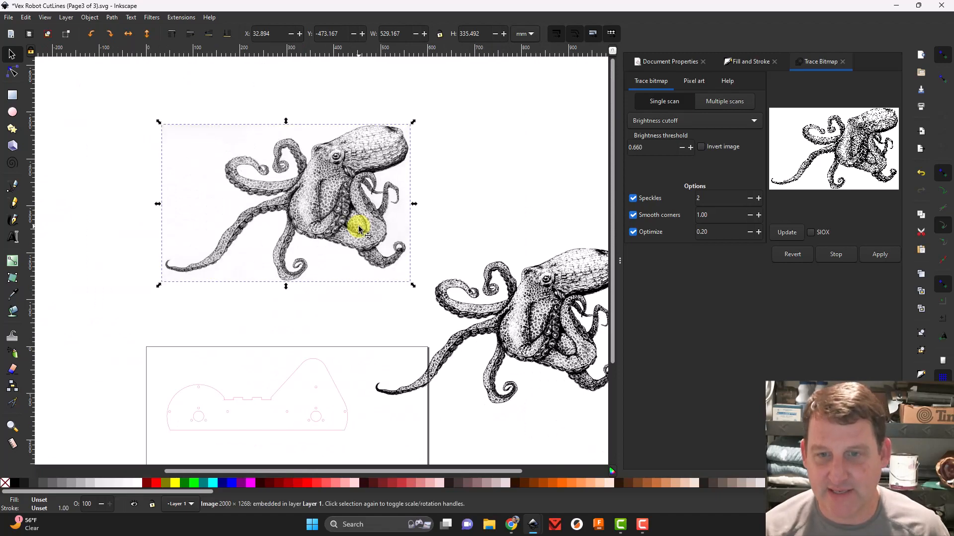
Examine the traced octopus at high magnification, checking the edges and small speckles of its vector shapes.
{"action": "left_click_drag", "start_coordinate": [527, 227], "coordinate": [410, 142]}
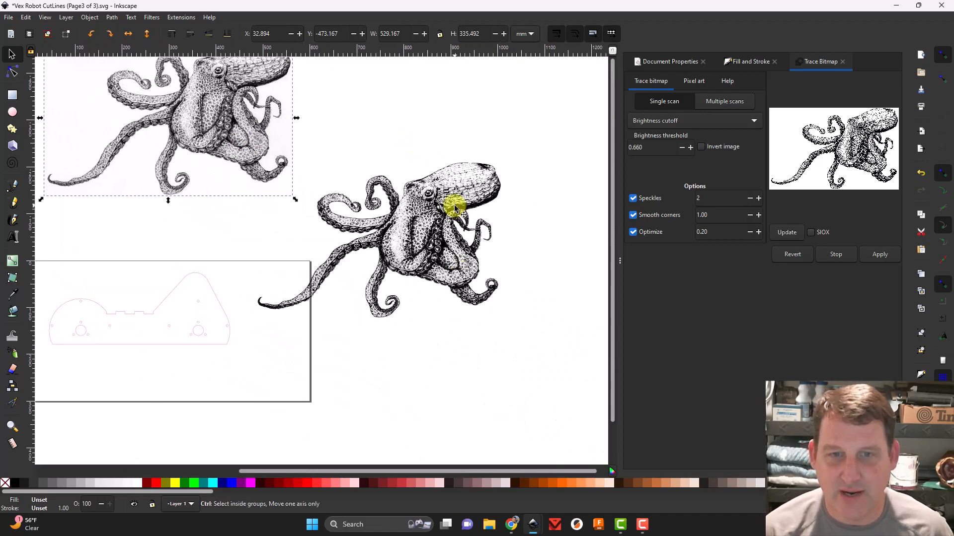
{"action": "scroll", "coordinate": [454, 204], "scroll_direction": "up", "scroll_amount": 8}
{"action": "scroll", "coordinate": [454, 206], "scroll_direction": "up", "scroll_amount": 10}
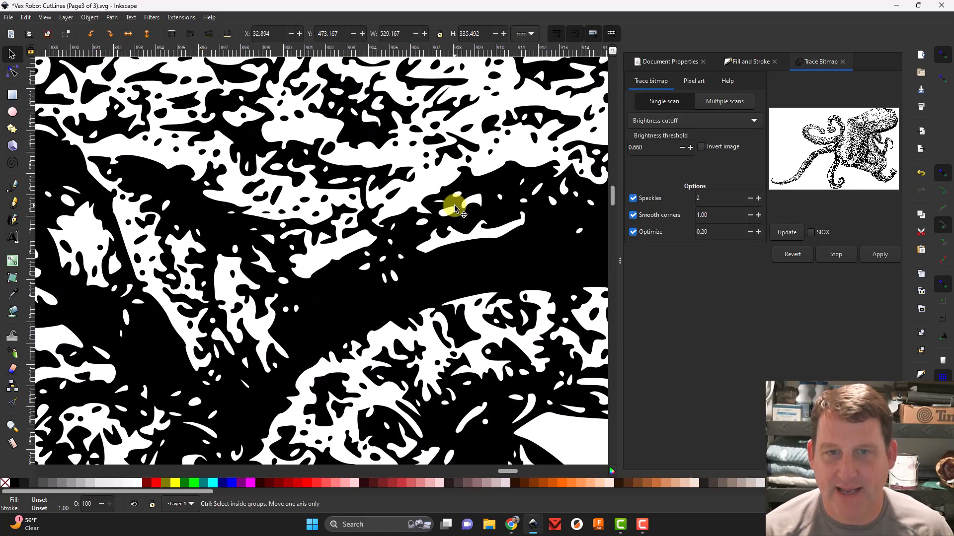
{"action": "scroll", "coordinate": [454, 204], "scroll_direction": "up", "scroll_amount": 2}
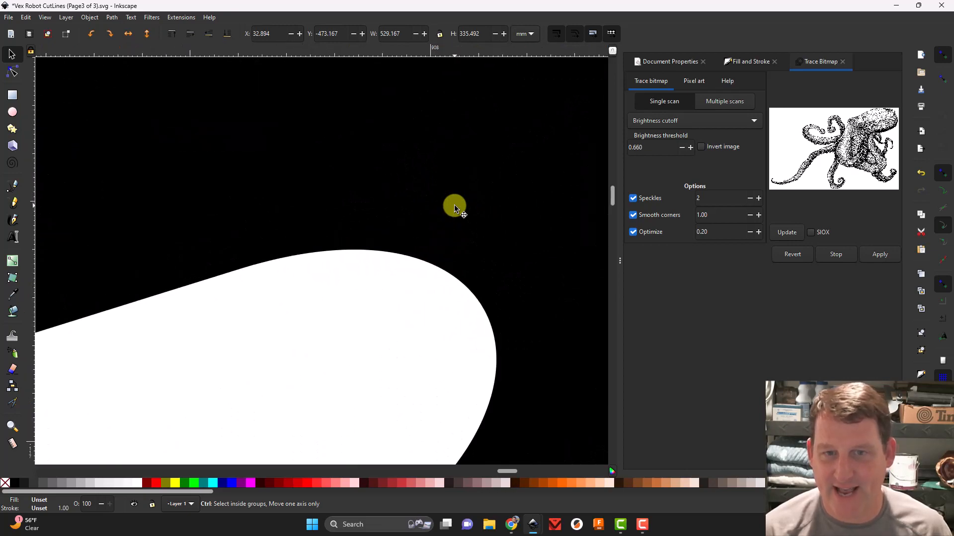
{"action": "scroll", "coordinate": [454, 205], "scroll_direction": "down", "scroll_amount": 10}
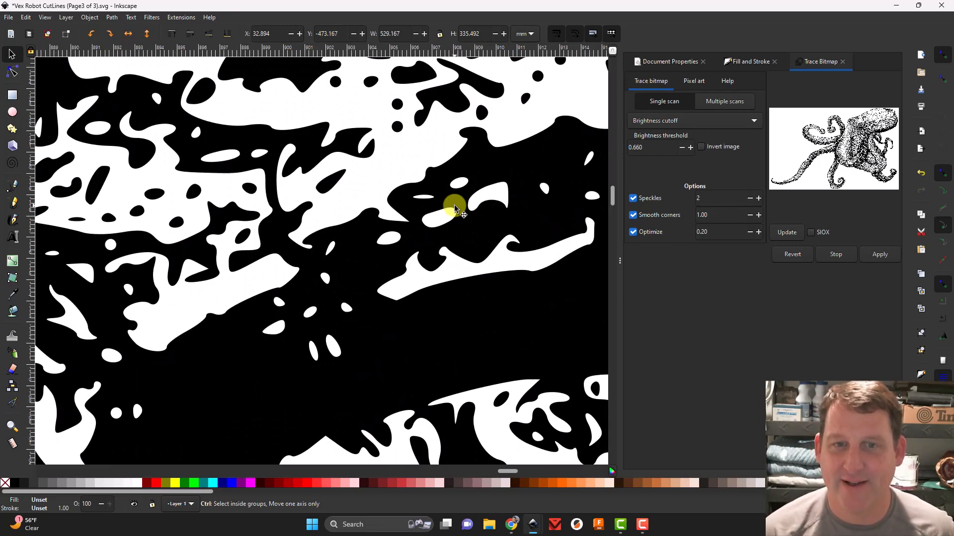
{"action": "scroll", "coordinate": [454, 205], "scroll_direction": "up", "scroll_amount": 3}
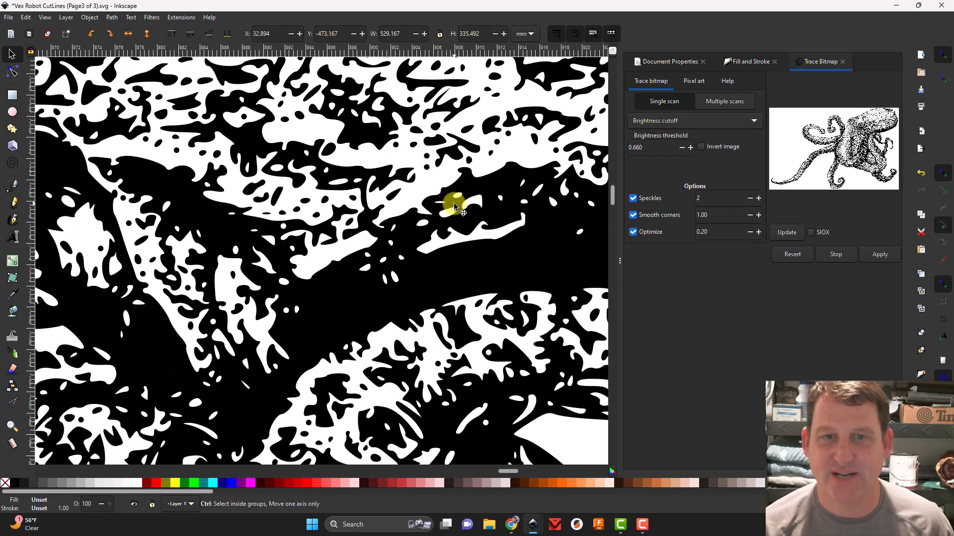
{"action": "scroll", "coordinate": [456, 194], "scroll_direction": "down", "scroll_amount": 2}
{"action": "scroll", "coordinate": [455, 195], "scroll_direction": "up", "scroll_amount": 4}
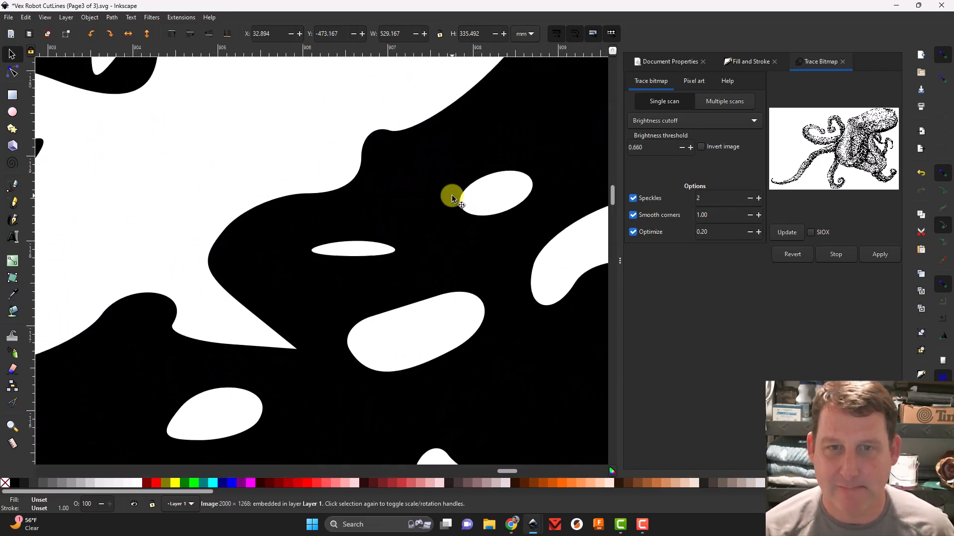
{"action": "scroll", "coordinate": [453, 195], "scroll_direction": "down", "scroll_amount": 6}
{"action": "scroll", "coordinate": [451, 194], "scroll_direction": "down", "scroll_amount": 5}
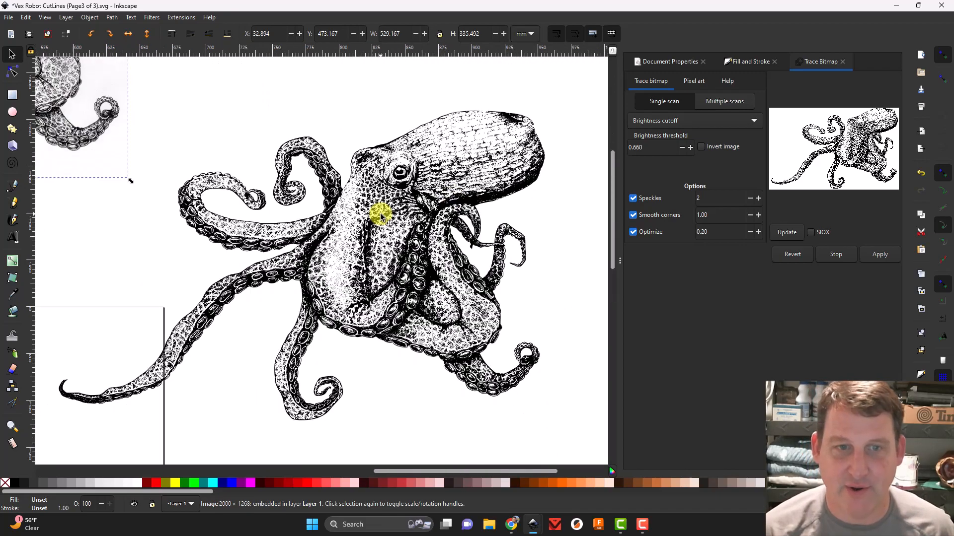
{"action": "scroll", "coordinate": [379, 213], "scroll_direction": "up", "scroll_amount": 8}
{"action": "scroll", "coordinate": [297, 207], "scroll_direction": "up", "scroll_amount": 2}
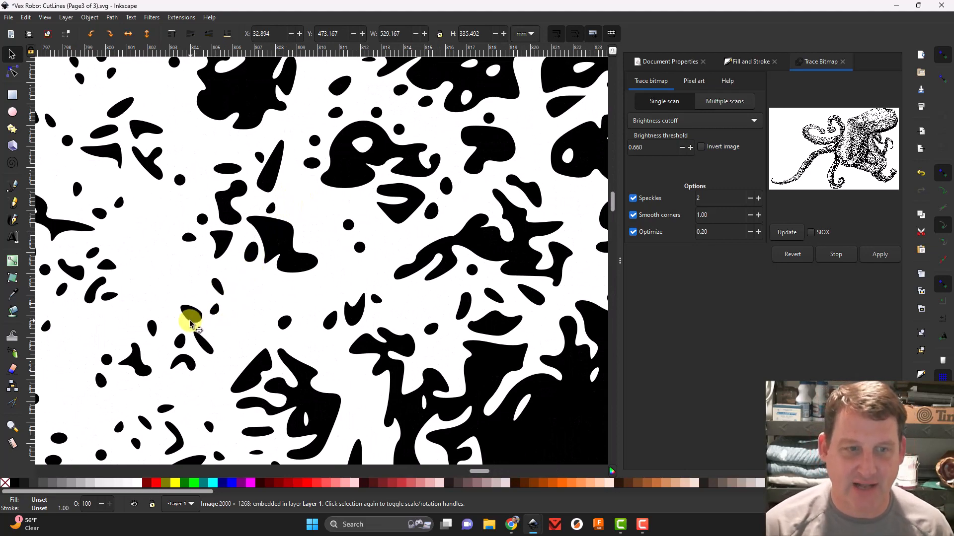
{"action": "scroll", "coordinate": [226, 313], "scroll_direction": "down", "scroll_amount": 2}
{"action": "scroll", "coordinate": [226, 313], "scroll_direction": "down", "scroll_amount": 10}
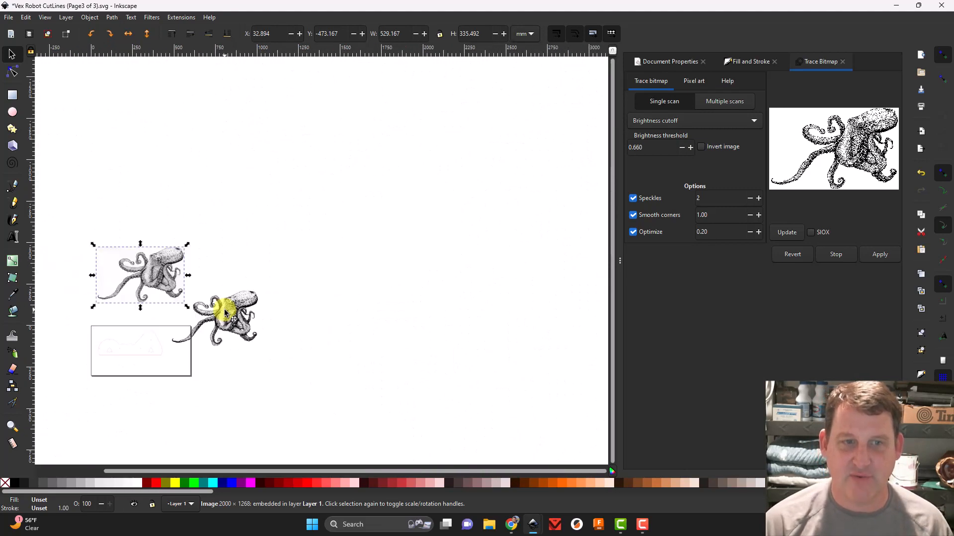
Try to scale the traced octopus freely to about 389 mm by 215 mm, and undo the scaling.
{"action": "left_click_drag", "start_coordinate": [306, 334], "coordinate": [493, 170]}
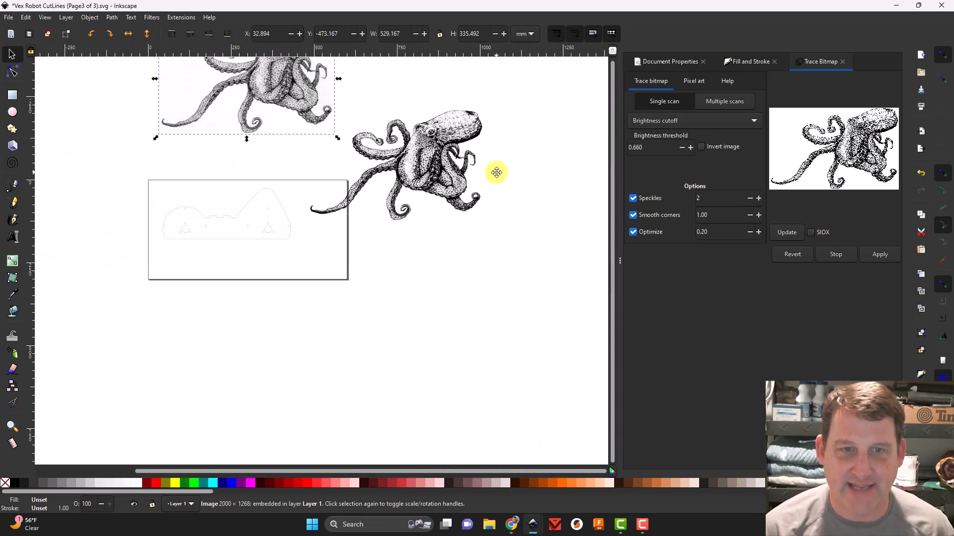
{"action": "left_click", "coordinate": [440, 171]}
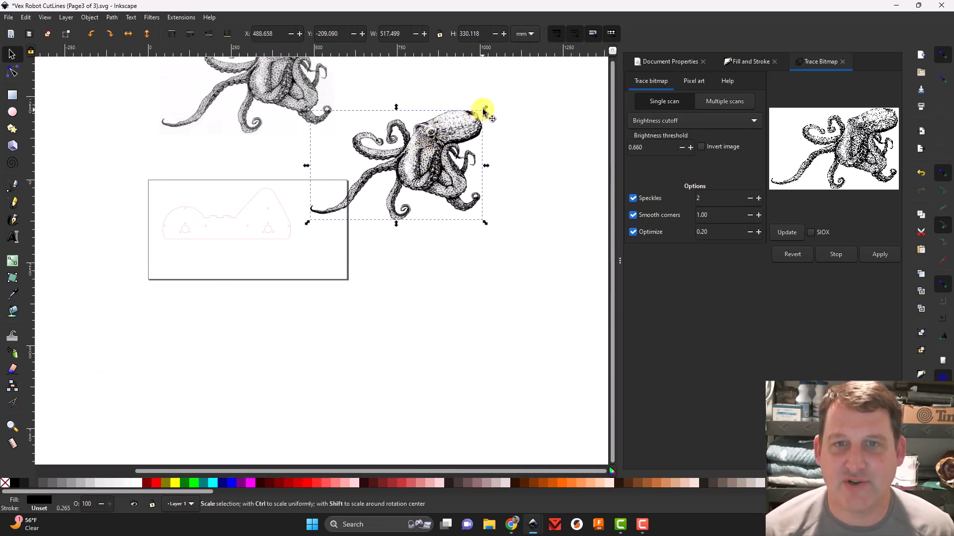
{"action": "left_click_drag", "start_coordinate": [458, 124], "coordinate": [439, 146]}
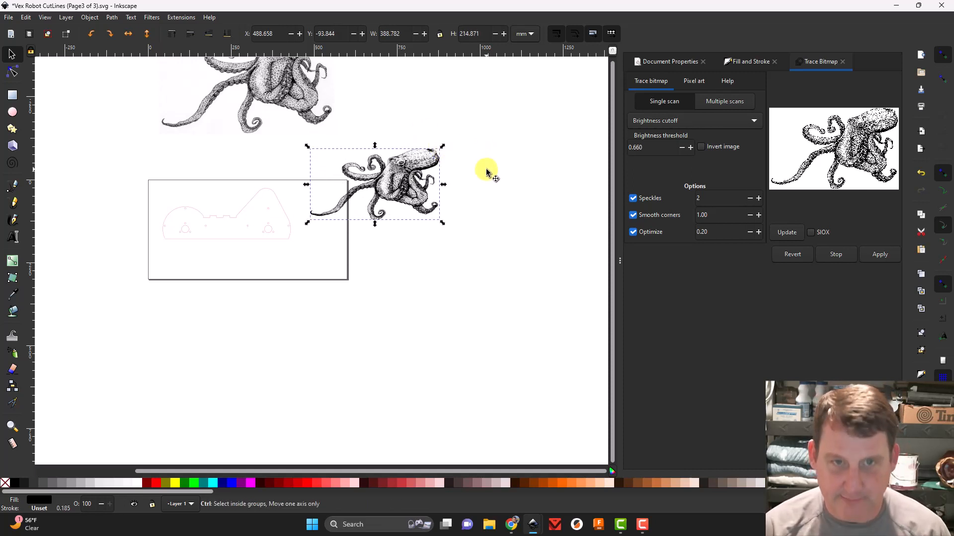
{"action": "key", "text": "ctrl+z"}
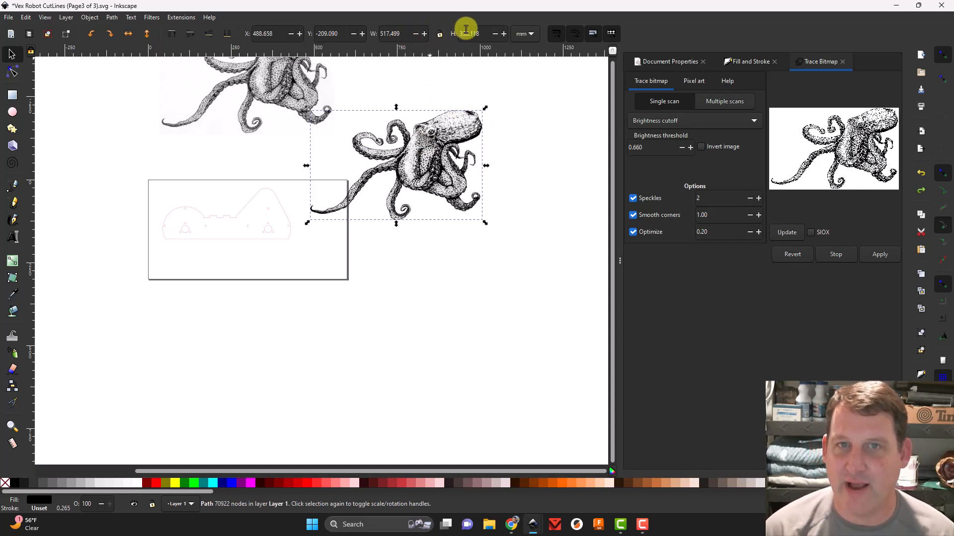
Lock the width-to-height ratio, shrink the traced octopus to about 173 mm wide and place it over the peaked end of the robot outline.
{"action": "left_click", "coordinate": [437, 34]}
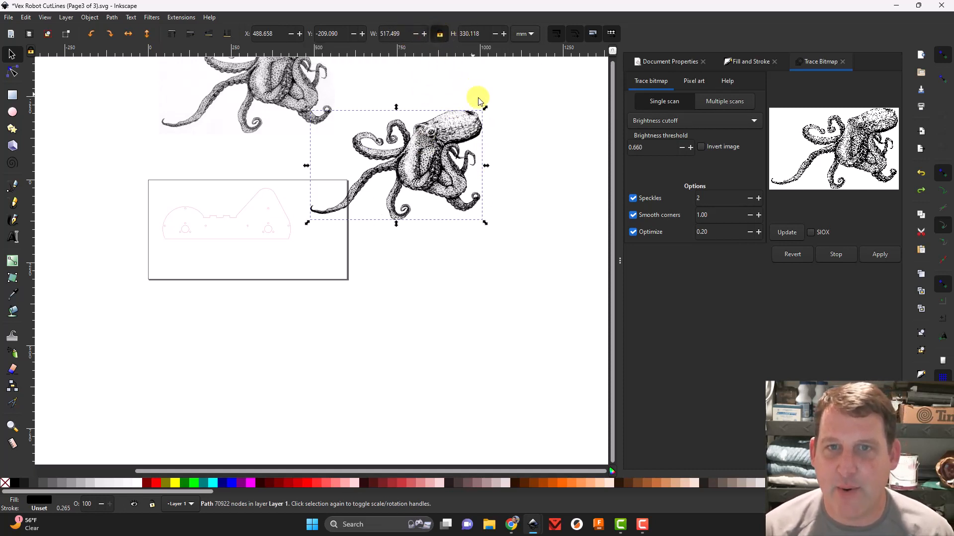
{"action": "left_click_drag", "start_coordinate": [483, 114], "coordinate": [251, 222]}
{"action": "left_click", "coordinate": [338, 198]}
{"action": "scroll", "coordinate": [250, 222], "scroll_direction": "down", "scroll_amount": 2}
{"action": "scroll", "coordinate": [251, 221], "scroll_direction": "up", "scroll_amount": 5}
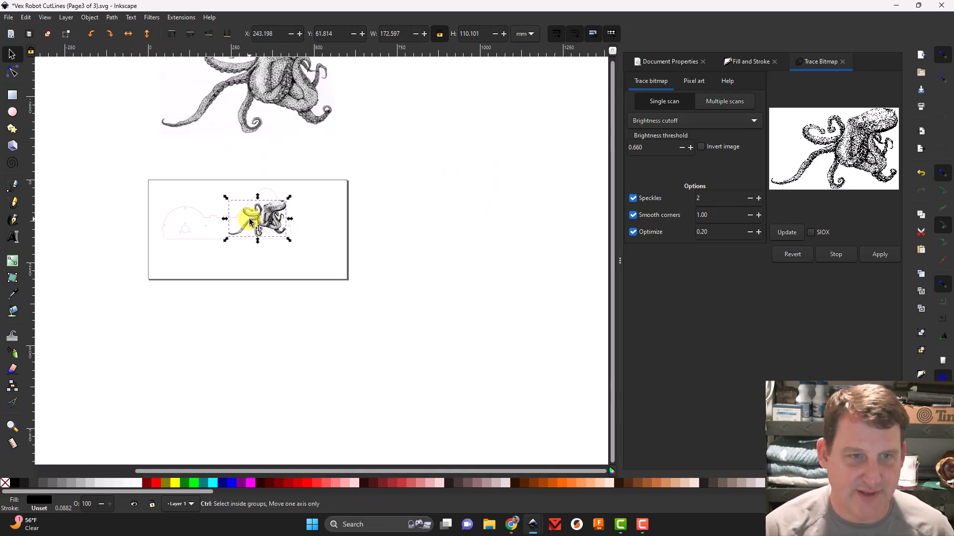
Delete the original octopus bitmap above the page.
{"action": "scroll", "coordinate": [251, 221], "scroll_direction": "down", "scroll_amount": 3}
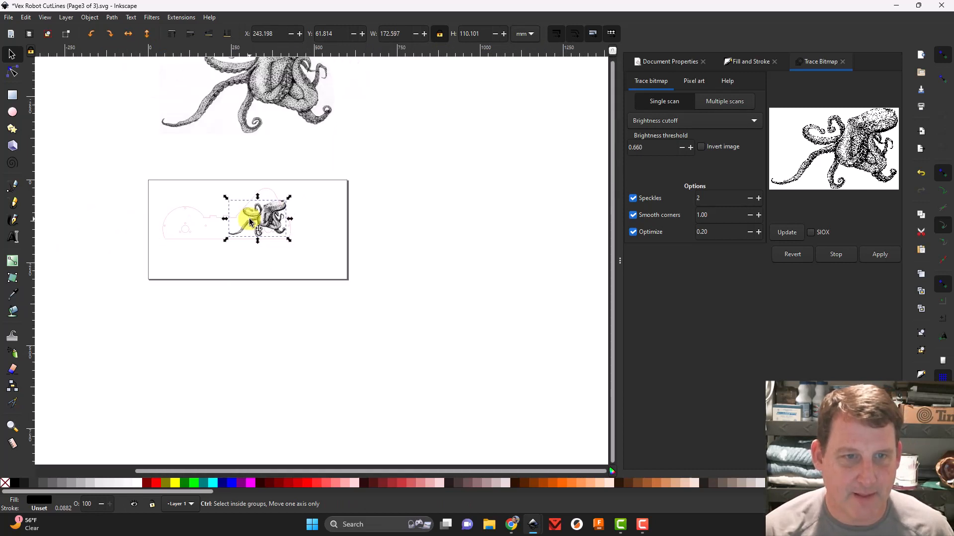
{"action": "left_click", "coordinate": [290, 90]}
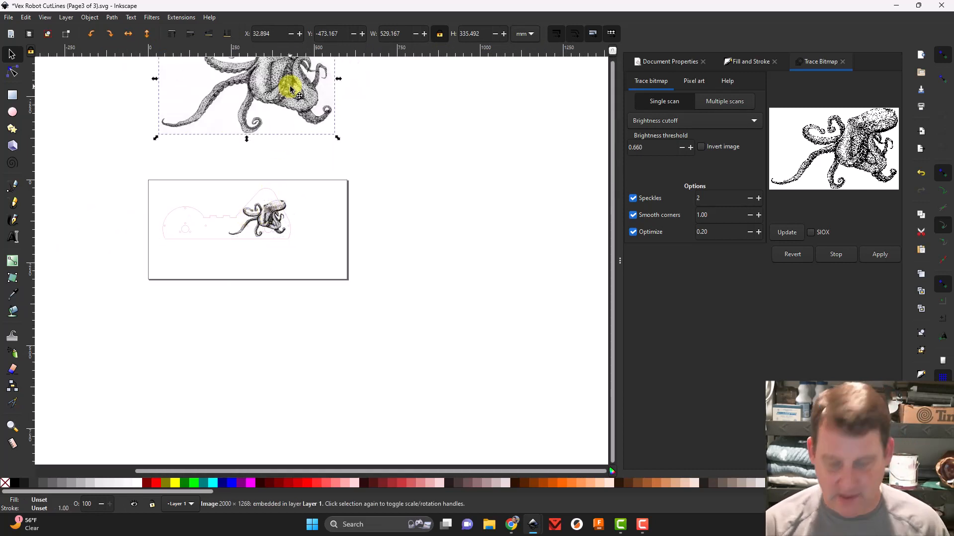
{"action": "key", "text": "Delete"}
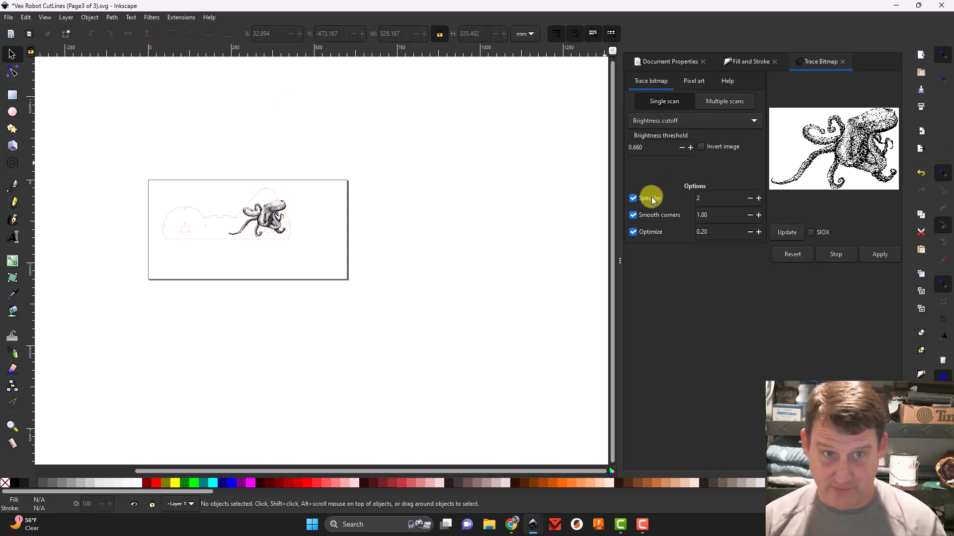
Fit the traced octopus inside the peaked end of the robot outline, at about 161 mm wide, X 239 mm and Y 74 mm.
{"action": "scroll", "coordinate": [269, 203], "scroll_direction": "up", "scroll_amount": 5}
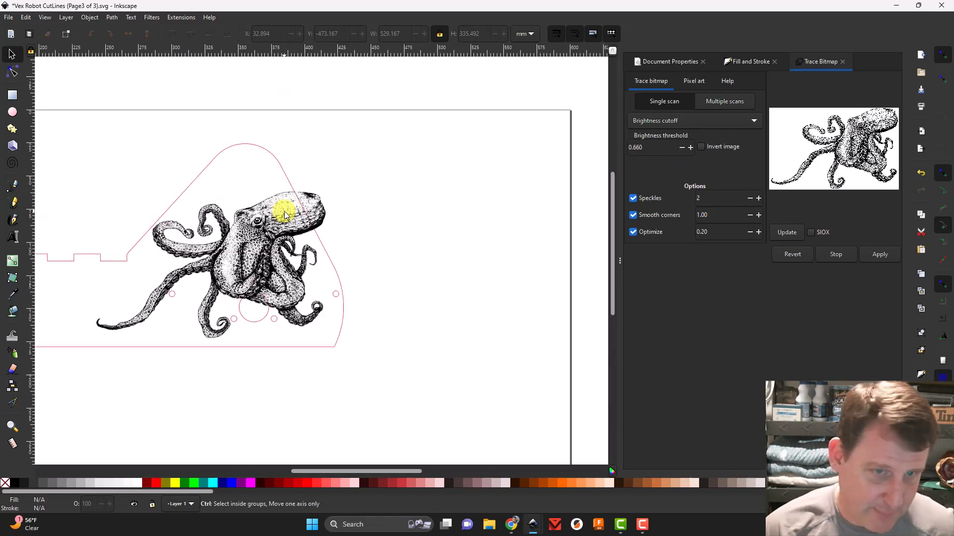
{"action": "scroll", "coordinate": [285, 214], "scroll_direction": "down", "scroll_amount": 1}
{"action": "left_click_drag", "start_coordinate": [472, 258], "coordinate": [506, 230]}
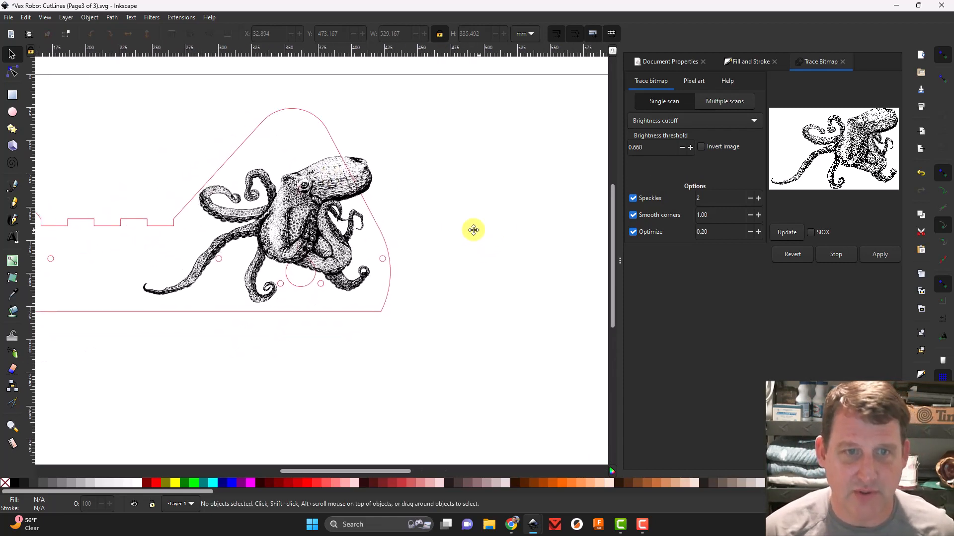
{"action": "mouse_move", "coordinate": [309, 202]}
{"action": "left_mouse_down"}
{"action": "mouse_move", "coordinate": [292, 199]}
{"action": "mouse_move", "coordinate": [299, 211]}
{"action": "left_mouse_up"}
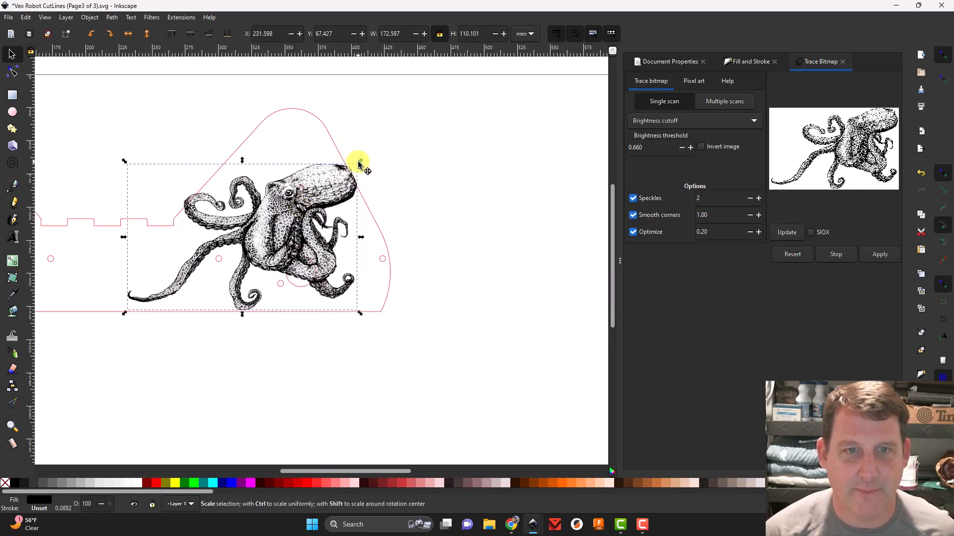
{"action": "left_click_drag", "start_coordinate": [359, 163], "coordinate": [342, 189]}
{"action": "left_click", "coordinate": [413, 198]}
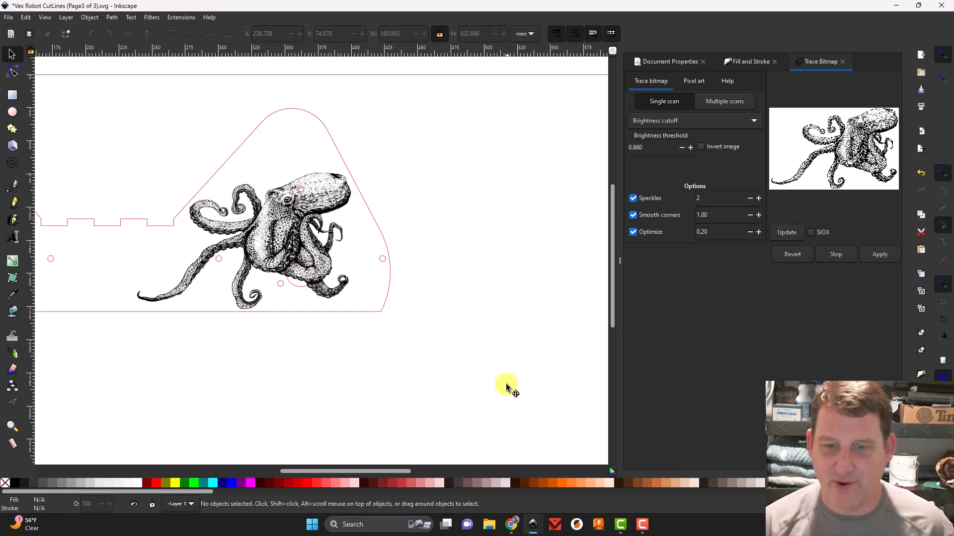
Switch to the Google Images octopus results in Chrome and browse them for other black and white artwork.
{"action": "left_click", "coordinate": [511, 524]}
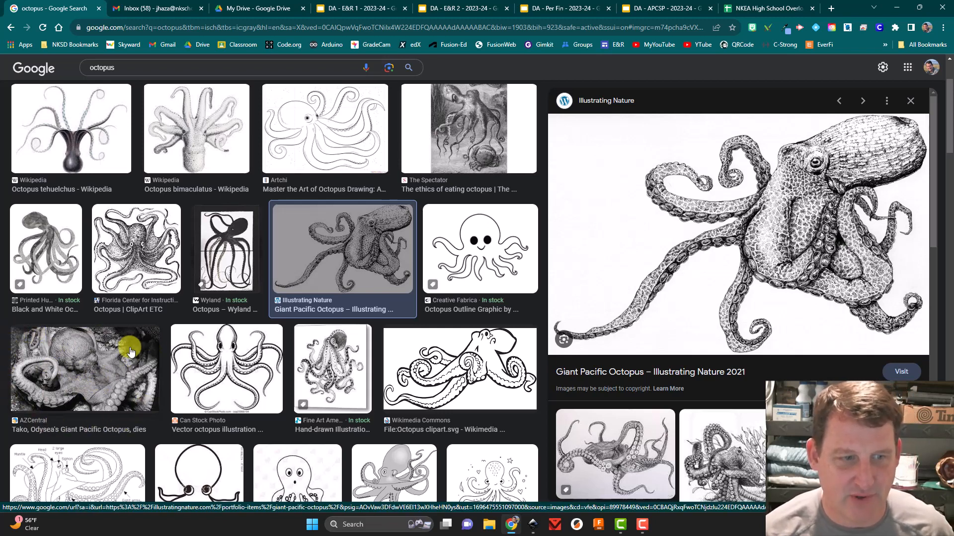
{"action": "scroll", "coordinate": [131, 351], "scroll_direction": "down", "scroll_amount": 7}
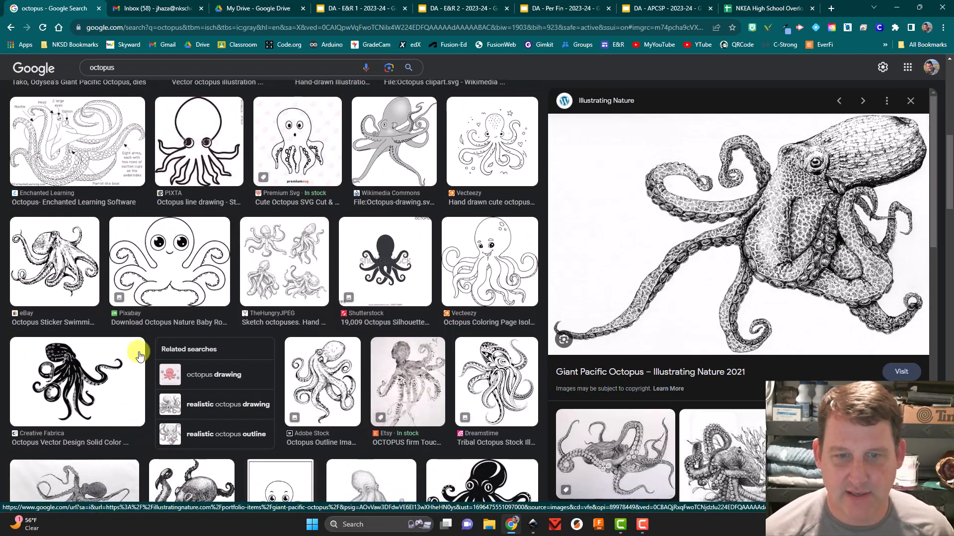
{"action": "scroll", "coordinate": [141, 352], "scroll_direction": "up", "scroll_amount": 8}
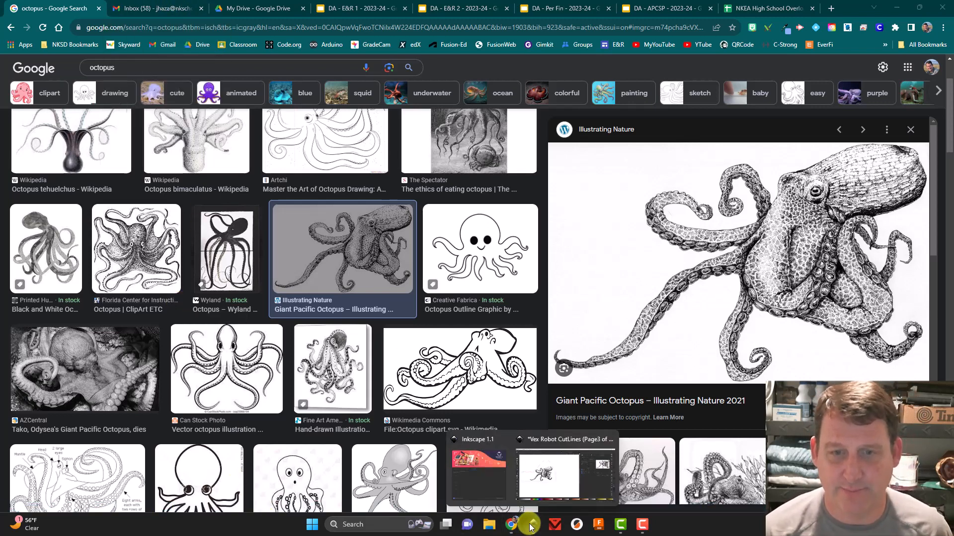
Return to the Vex Robot CutLines drawing in Inkscape and examine the empty rounded end of the robot outline.
{"action": "left_click", "coordinate": [559, 491]}
{"action": "scroll", "coordinate": [232, 362], "scroll_direction": "left", "scroll_amount": 8}
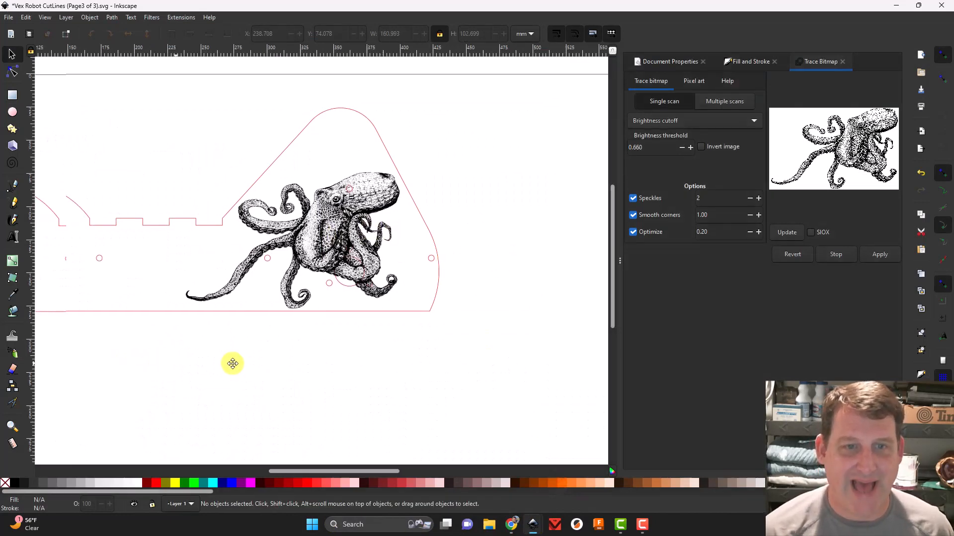
{"action": "scroll", "coordinate": [341, 358], "scroll_direction": "up", "scroll_amount": 3}
{"action": "scroll", "coordinate": [340, 358], "scroll_direction": "down", "scroll_amount": 3}
{"action": "scroll", "coordinate": [362, 326], "scroll_direction": "left", "scroll_amount": 2}
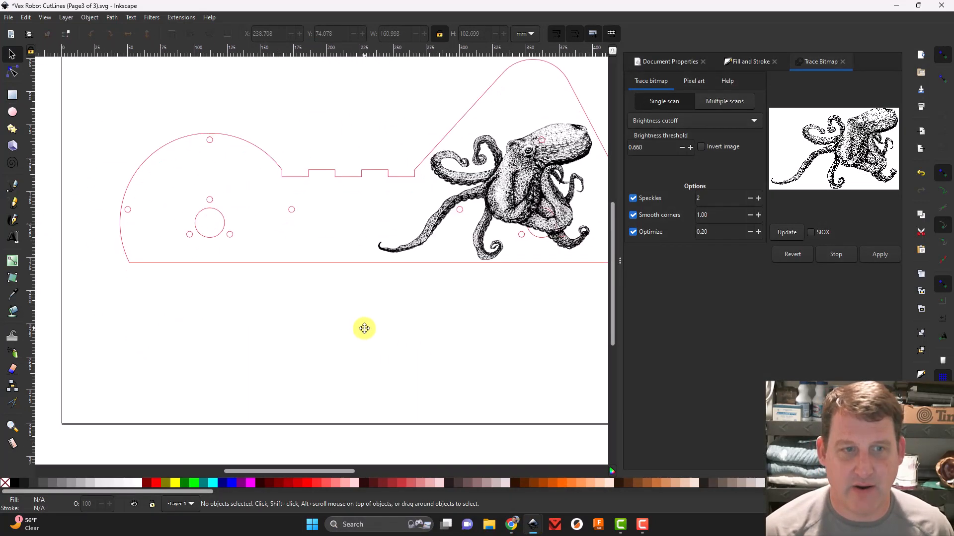
Add the text "KHS E&R 1" inside the rounded end of the robot outline and select the whole line.
{"action": "left_click", "coordinate": [10, 238]}
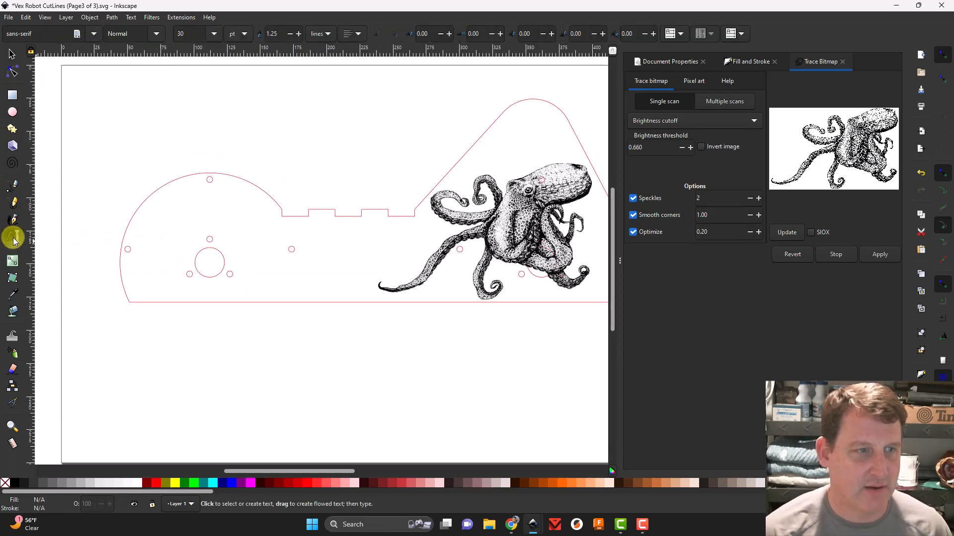
{"action": "left_click", "coordinate": [169, 213]}
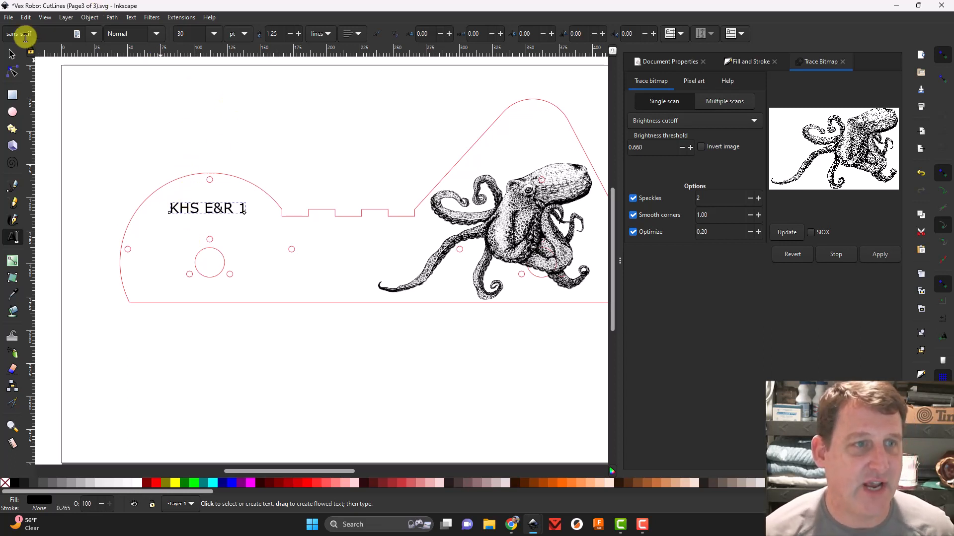
{"action": "triple_click", "coordinate": [184, 211]}
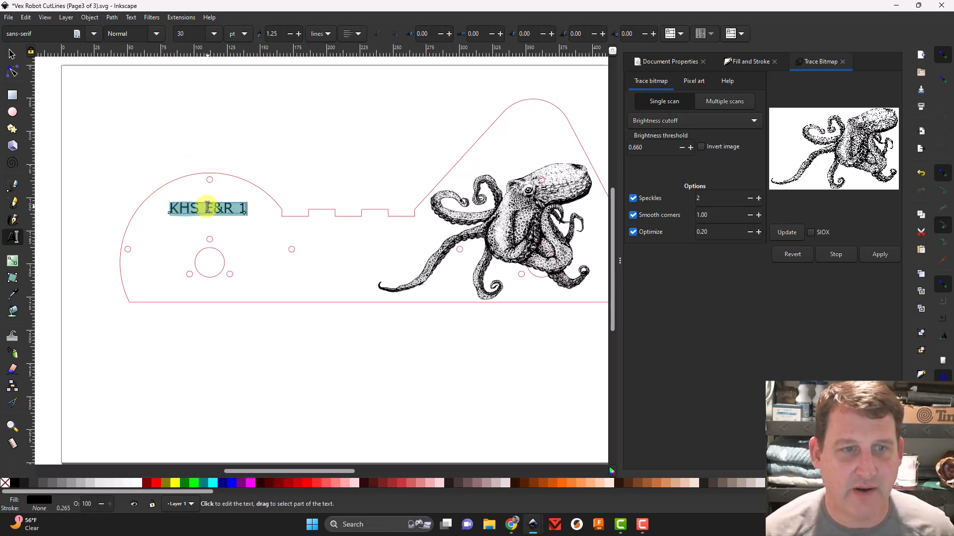
Try the Modern No. 20 font on the selected text.
{"action": "left_click", "coordinate": [94, 33]}
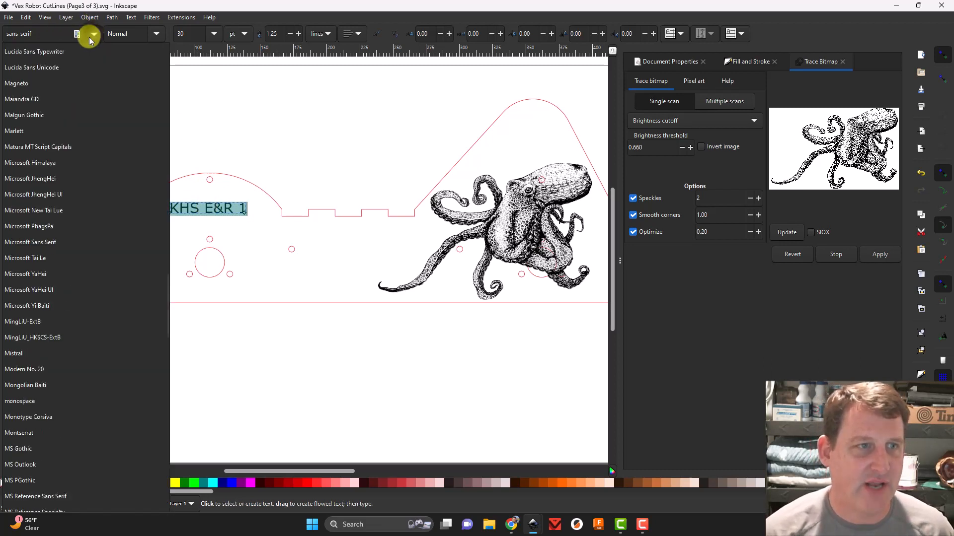
{"action": "left_click", "coordinate": [63, 394]}
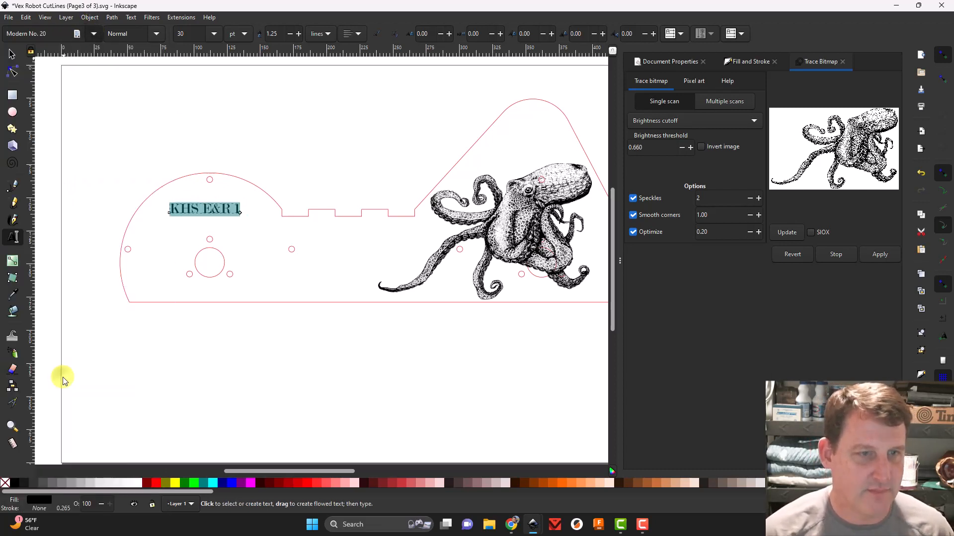
{"action": "left_click", "coordinate": [93, 33]}
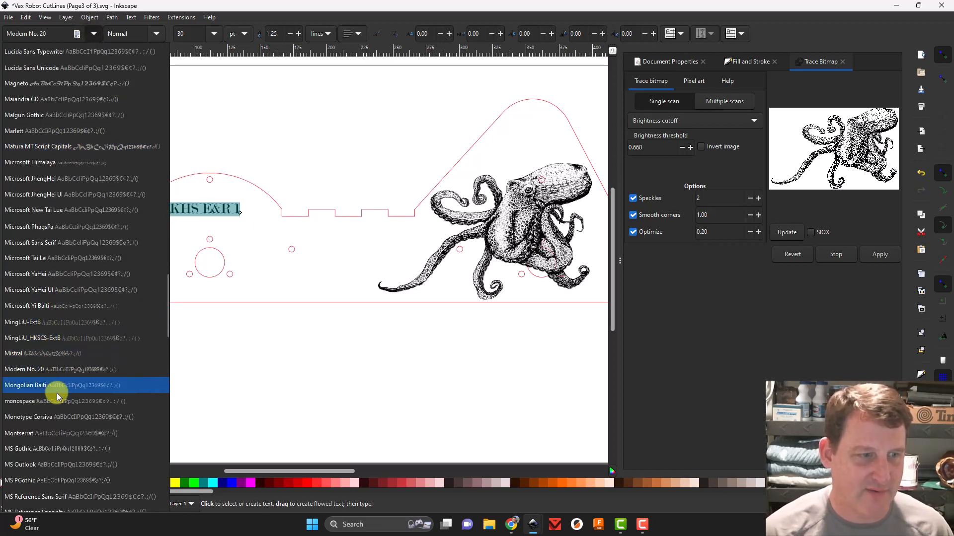
{"action": "left_click", "coordinate": [65, 369]}
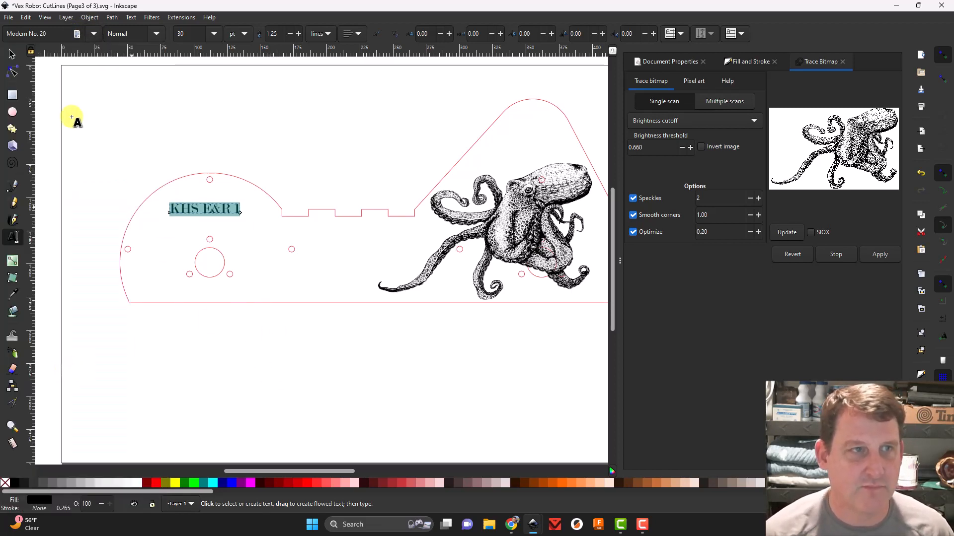
Set the selected text in the Myanmar Text font with the Bold style.
{"action": "left_click", "coordinate": [93, 34]}
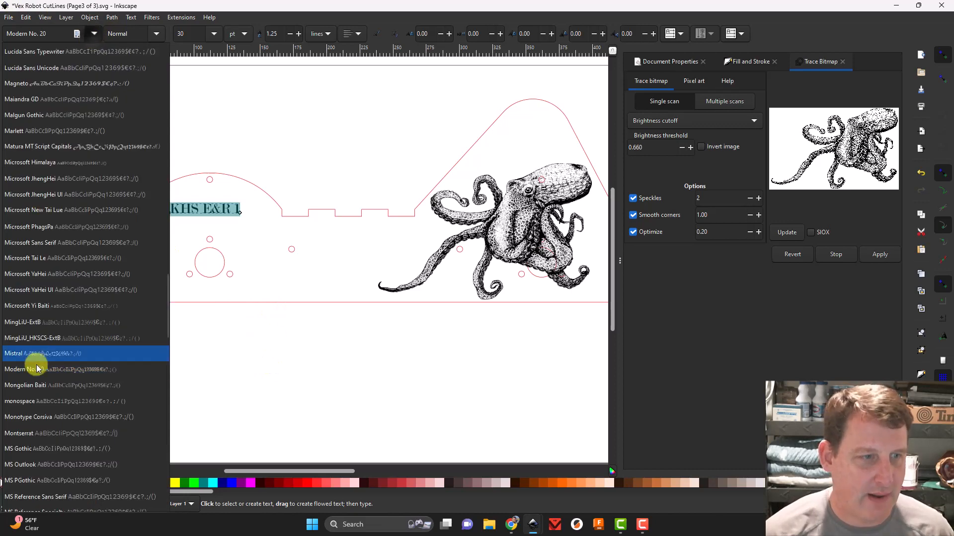
{"action": "left_click", "coordinate": [48, 432]}
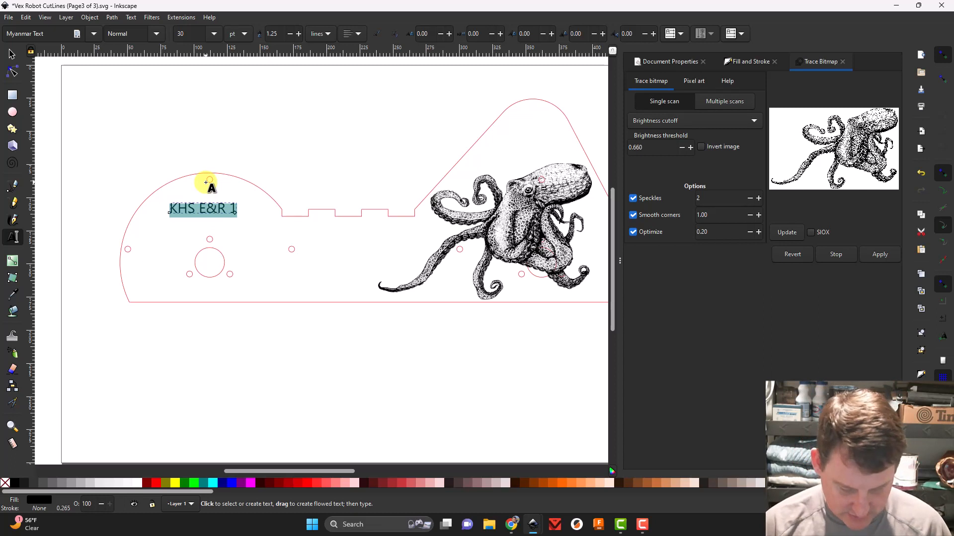
{"action": "key", "text": "ctrl+b"}
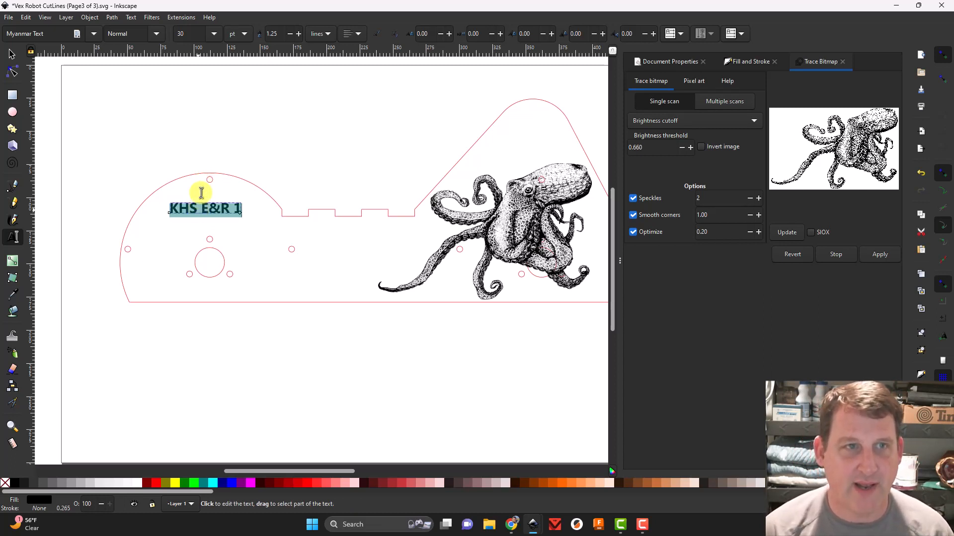
{"action": "left_click", "coordinate": [156, 33]}
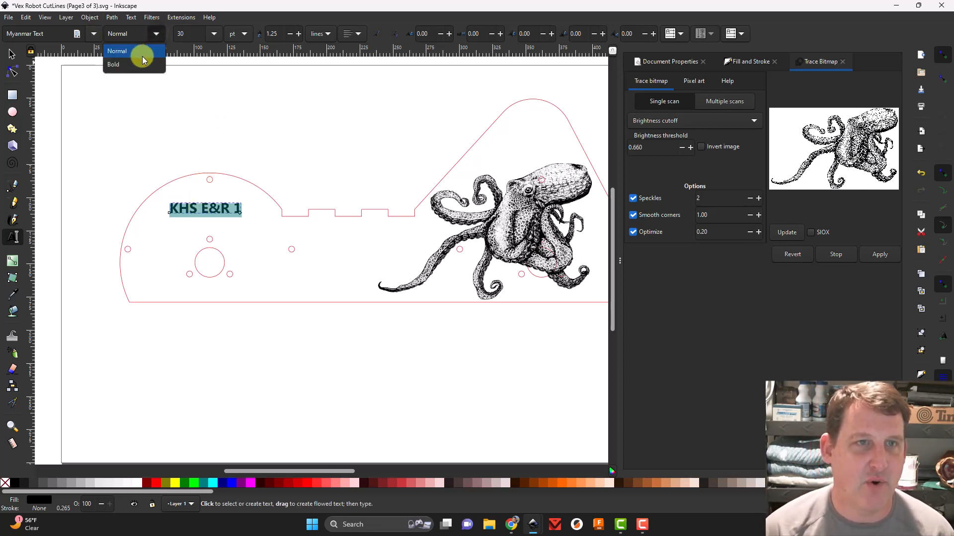
{"action": "left_click", "coordinate": [127, 66]}
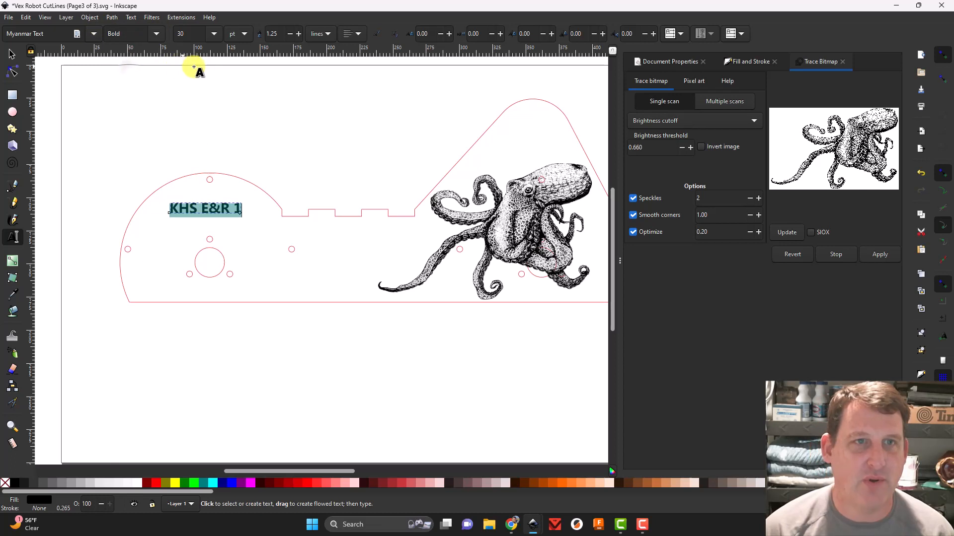
{"action": "left_click", "coordinate": [156, 34]}
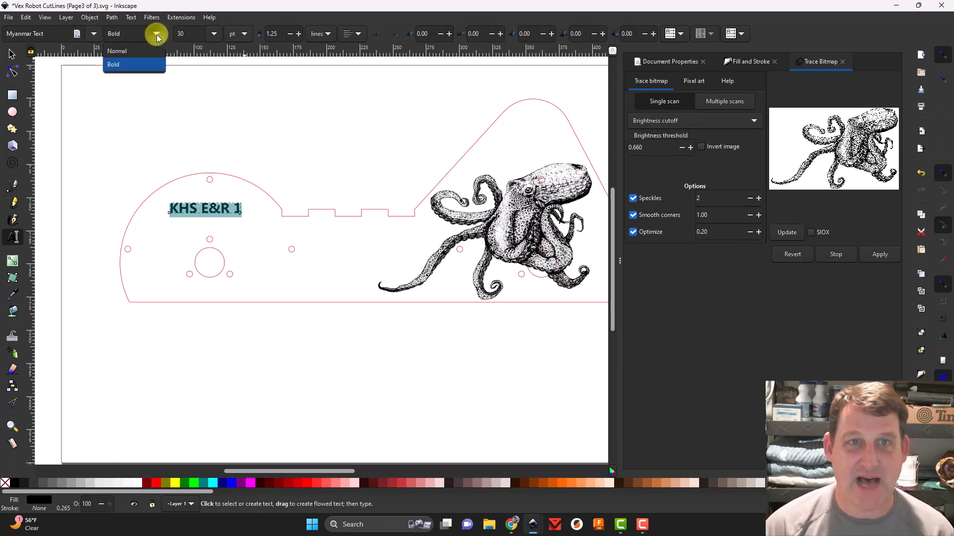
{"action": "left_click", "coordinate": [151, 65]}
Set the text size to 48 pt, finish text editing and switch to the selection tool.
{"action": "left_click", "coordinate": [207, 36]}
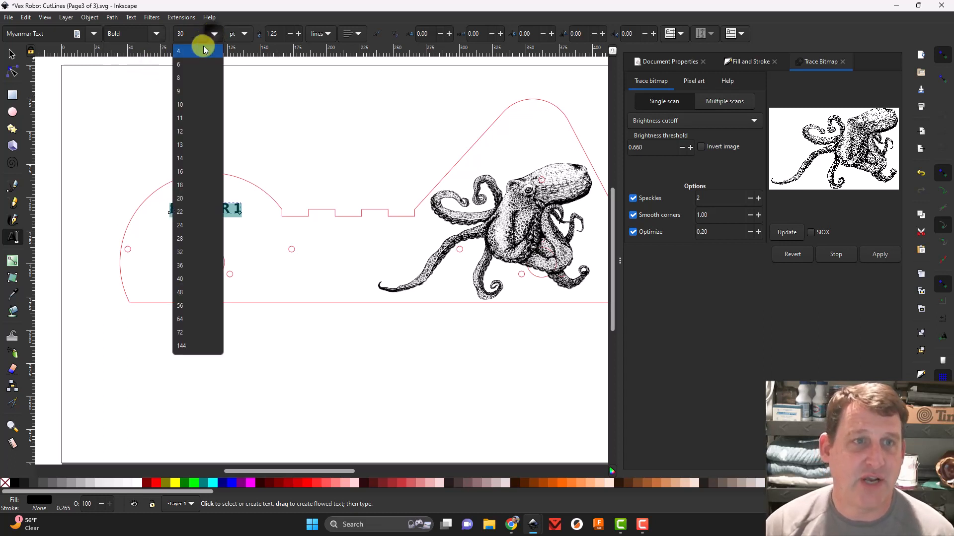
{"action": "left_click", "coordinate": [183, 293]}
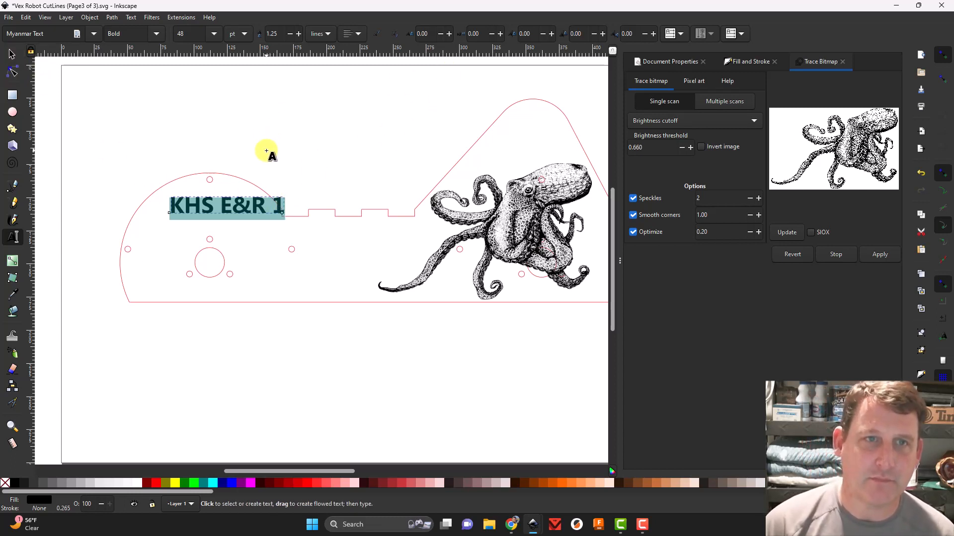
{"action": "left_click", "coordinate": [291, 145]}
{"action": "key", "text": "Escape"}
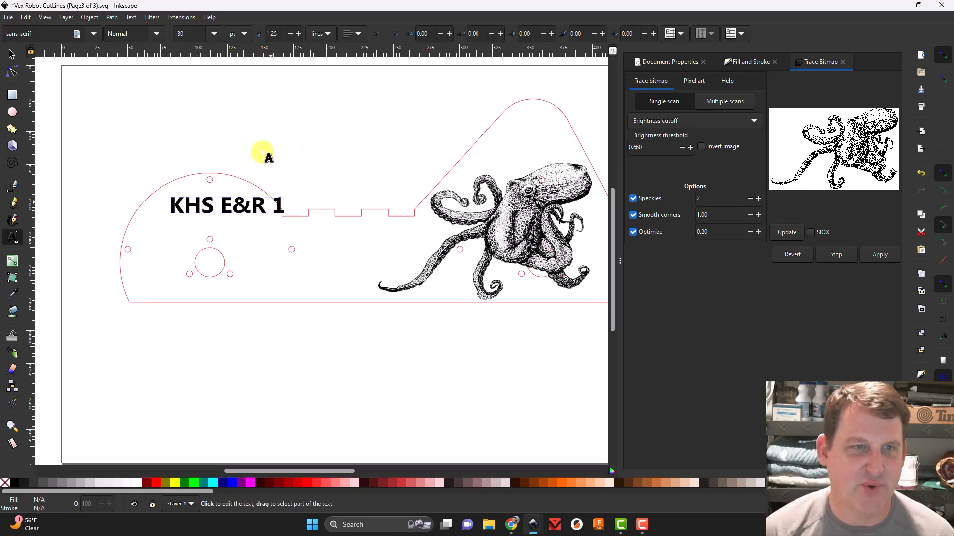
{"action": "key", "text": "s"}
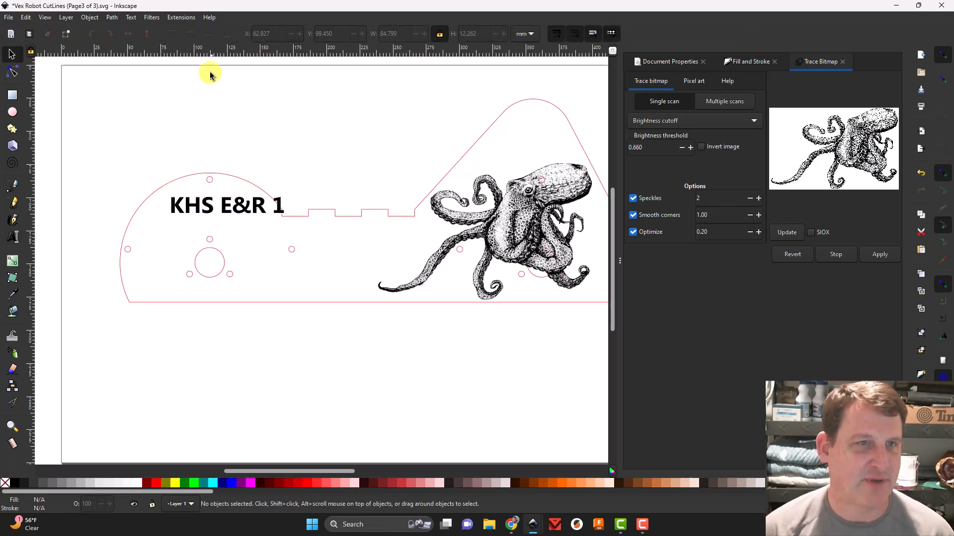
{"action": "left_click", "coordinate": [131, 18]}
{"action": "mouse_move", "coordinate": [112, 16]}
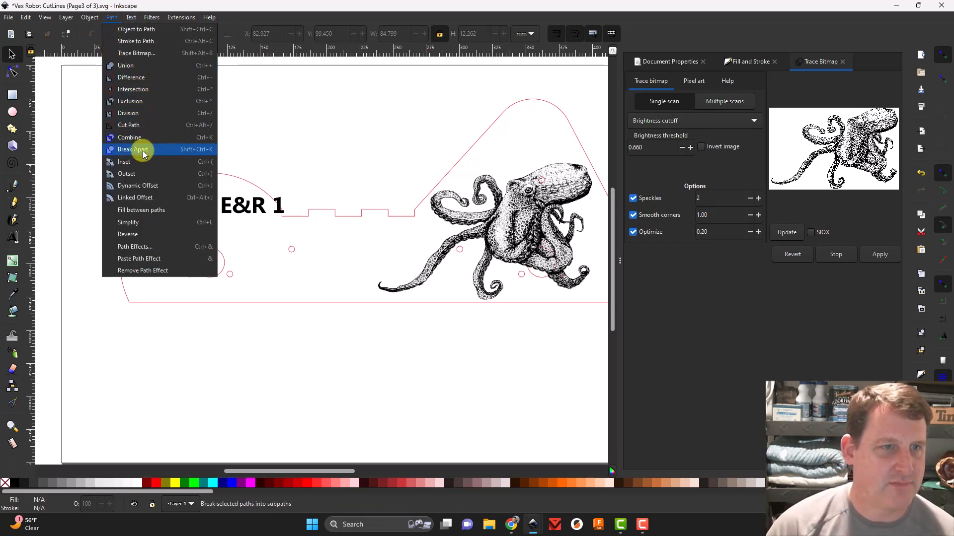
{"action": "left_click", "coordinate": [297, 107]}
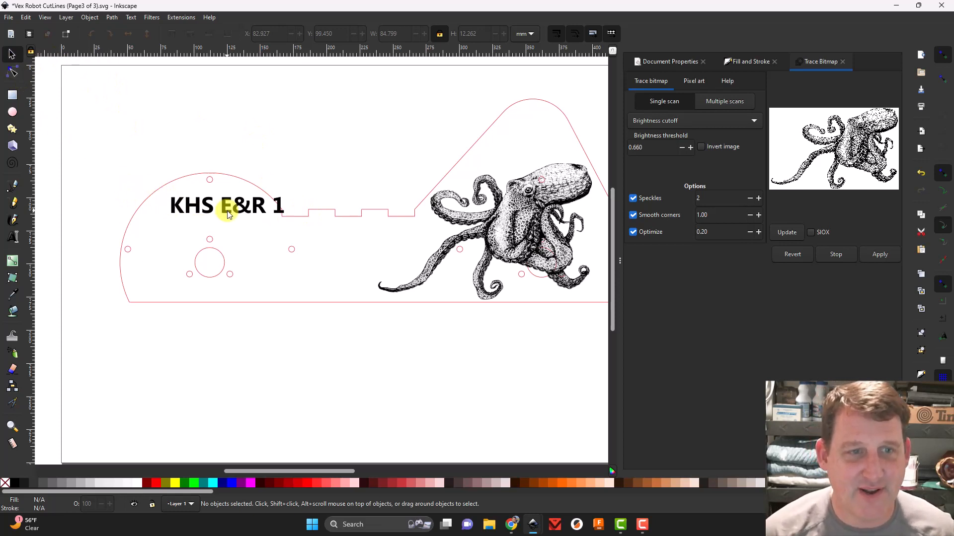
Move the "KHS E&R 1" text inside the rounded end of the outline, to about X 70 mm and Y 105 mm.
{"action": "left_click_drag", "start_coordinate": [228, 208], "coordinate": [205, 214]}
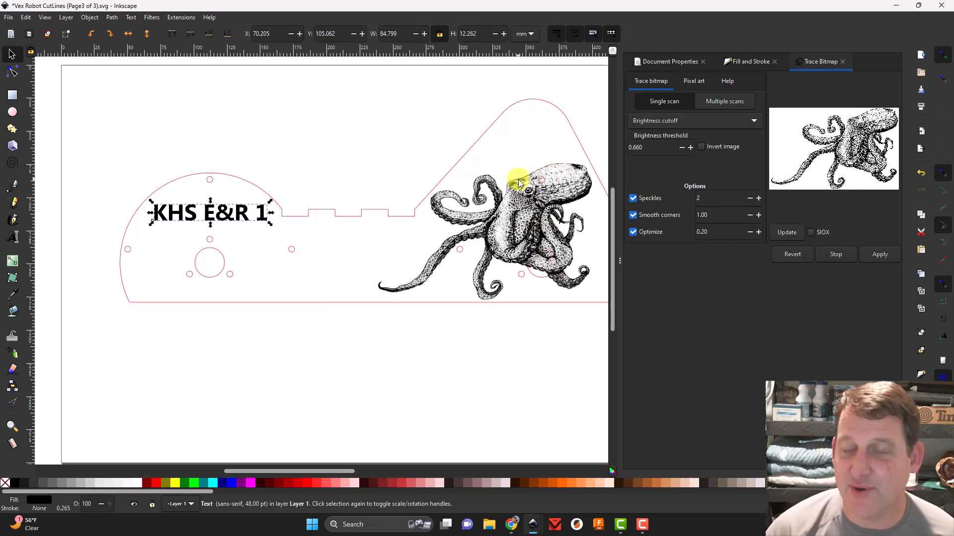
{"action": "left_click", "coordinate": [361, 159]}
Group the robot outline, the traced octopus and the "KHS E&R 1" text into one object.
{"action": "scroll", "coordinate": [359, 160], "scroll_direction": "up", "scroll_amount": 8}
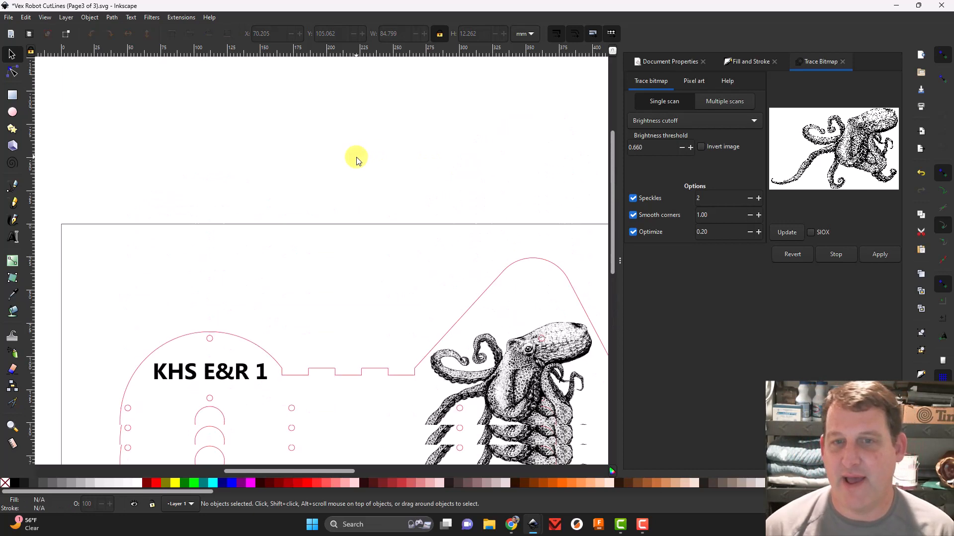
{"action": "scroll", "coordinate": [358, 161], "scroll_direction": "down", "scroll_amount": 6}
{"action": "scroll", "coordinate": [361, 178], "scroll_direction": "up", "scroll_amount": 3}
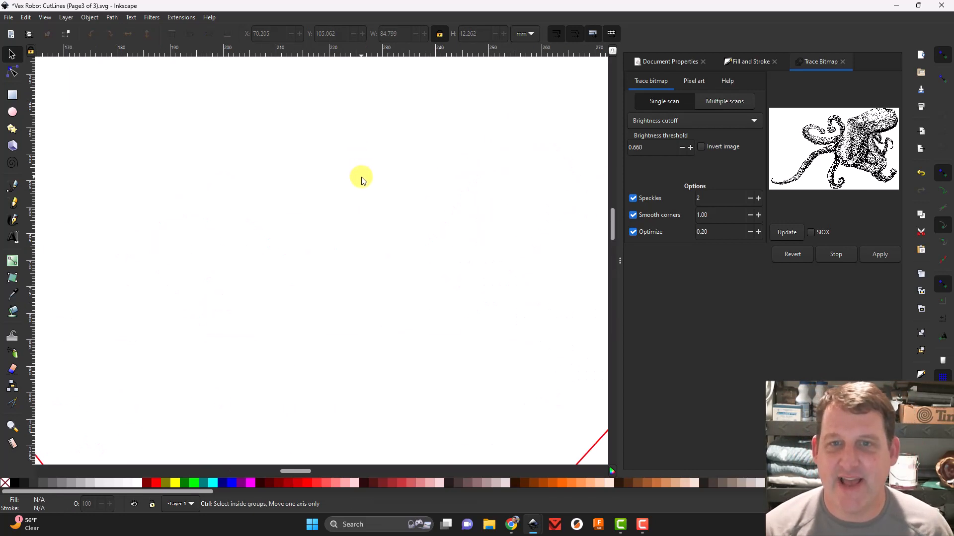
{"action": "scroll", "coordinate": [360, 177], "scroll_direction": "down", "scroll_amount": 5}
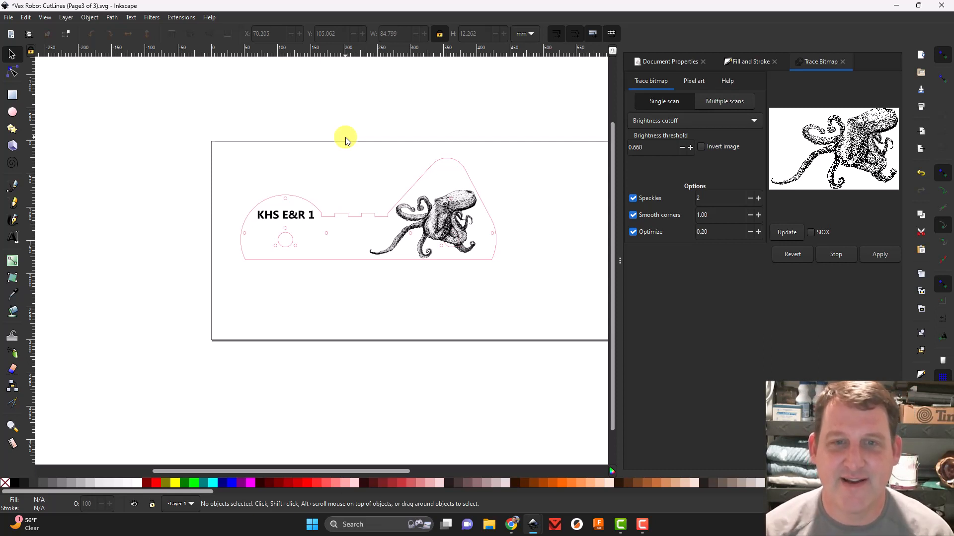
{"action": "left_click_drag", "start_coordinate": [177, 121], "coordinate": [543, 279]}
{"action": "left_click", "coordinate": [532, 283]}
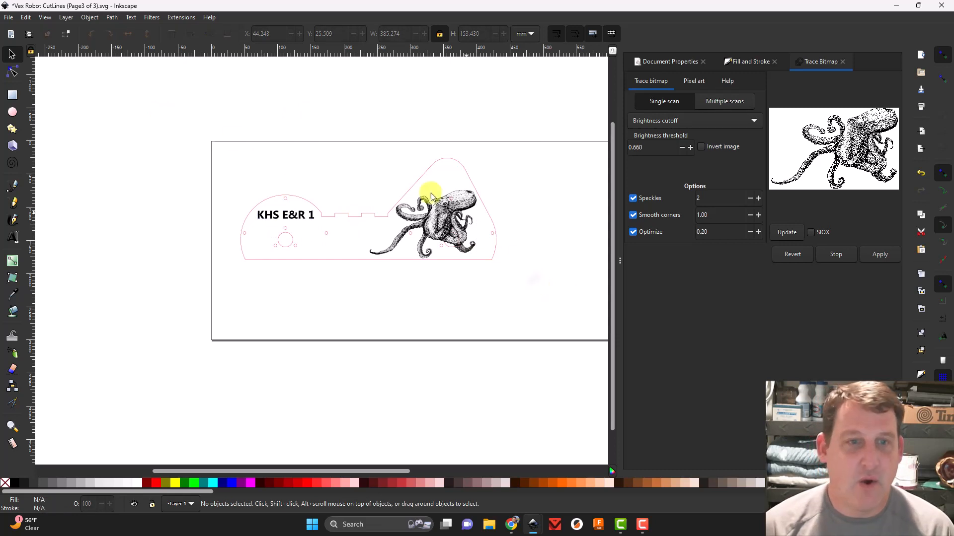
{"action": "left_click_drag", "start_coordinate": [204, 130], "coordinate": [530, 301]}
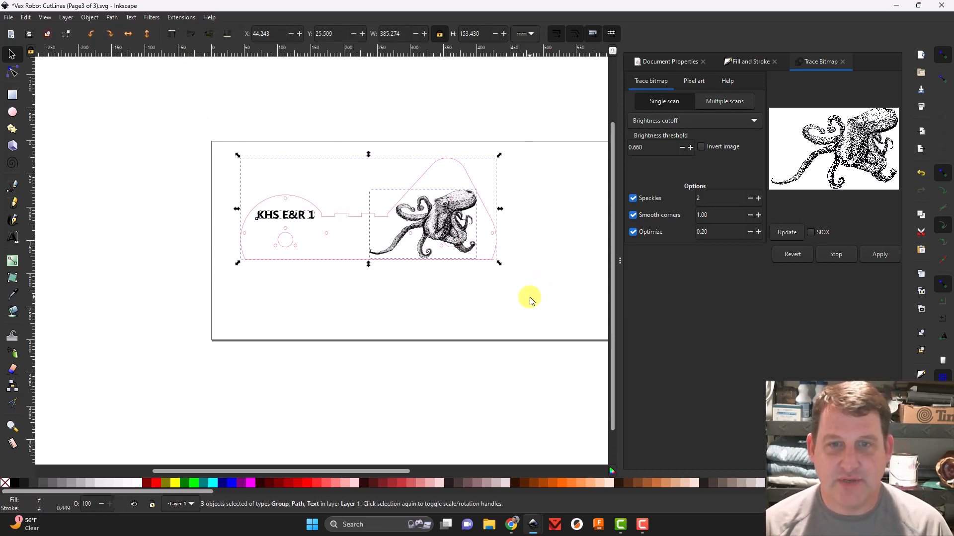
{"action": "key", "text": "ctrl"}
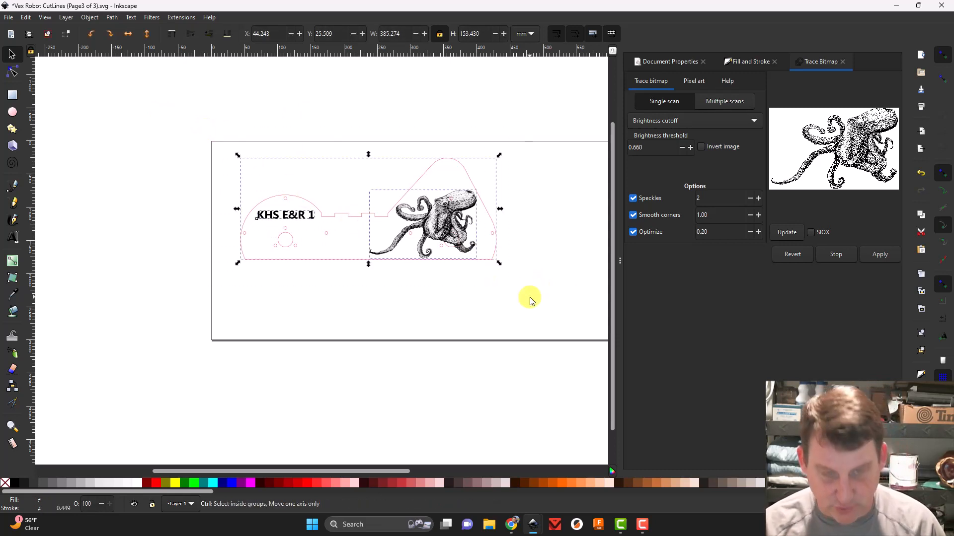
{"action": "key", "text": "ctrl+g"}
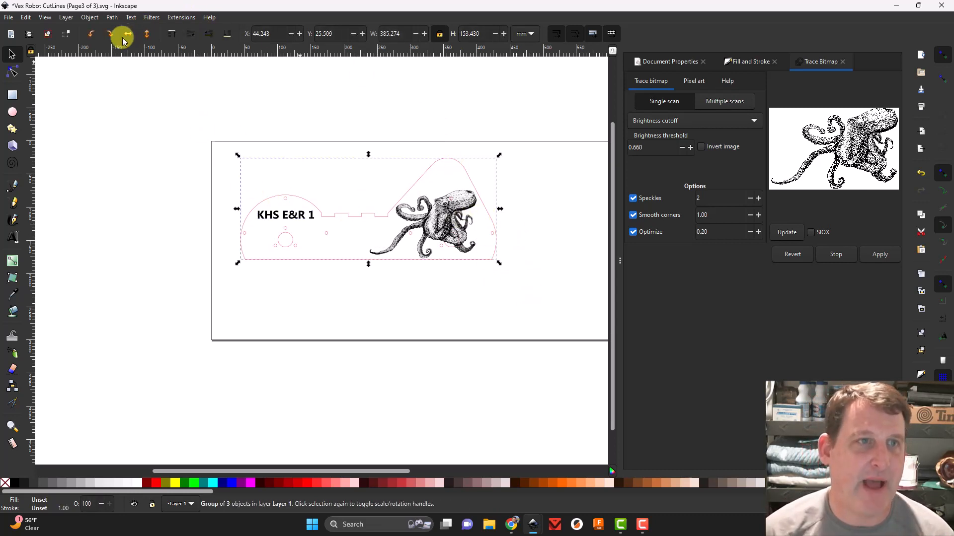
Rotate the group 180° and position it in the page corner at X 1 mm and Y 1 mm.
{"action": "left_click", "coordinate": [110, 35]}
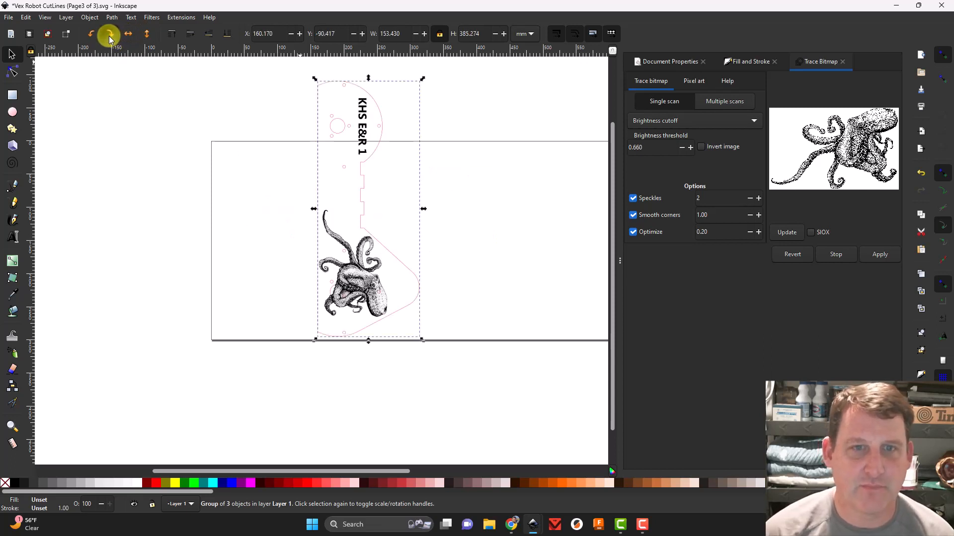
{"action": "left_click", "coordinate": [109, 36]}
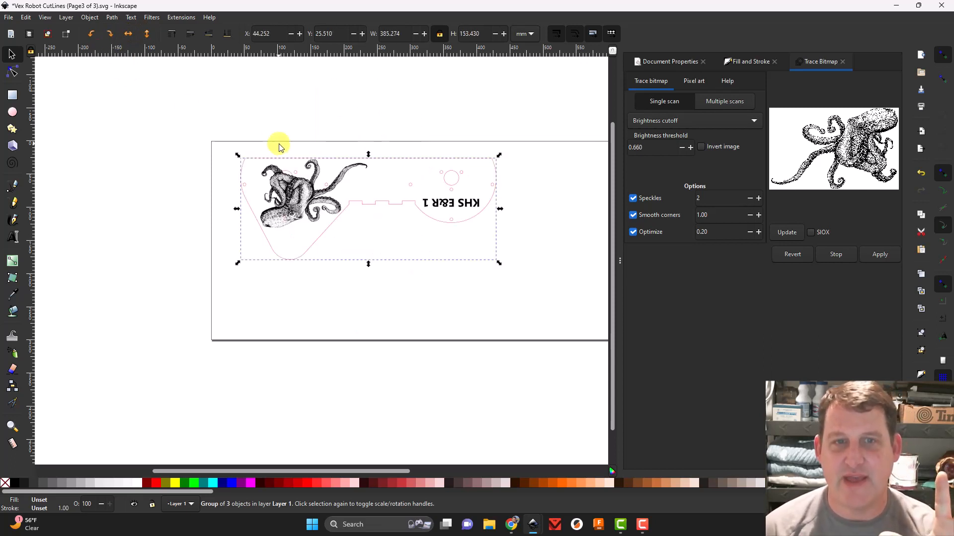
{"action": "left_click", "coordinate": [254, 33]}
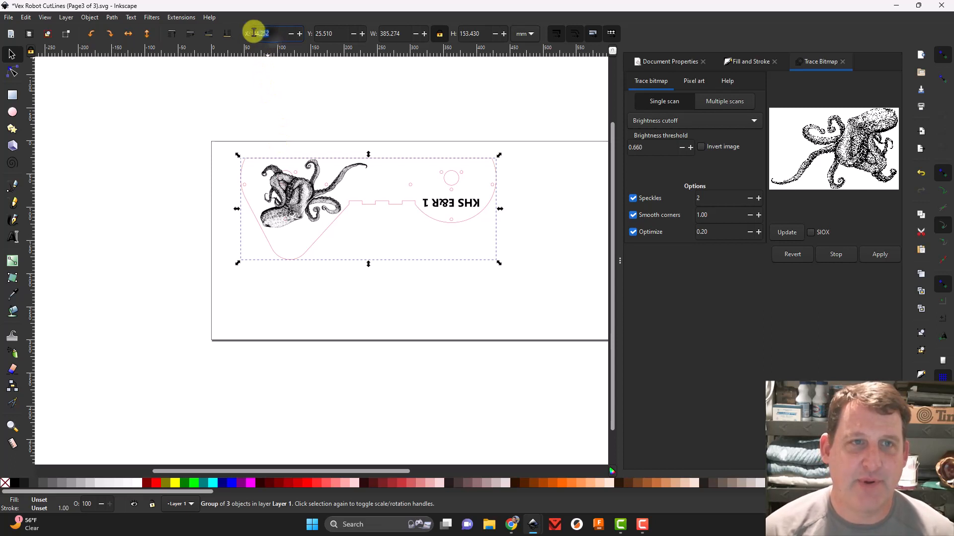
{"action": "type", "text": "1"}
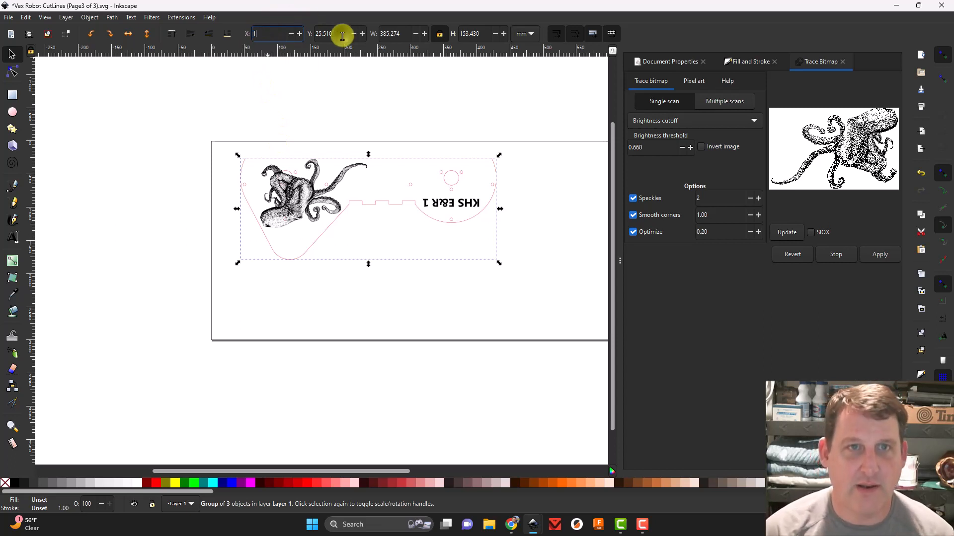
{"action": "left_click", "coordinate": [330, 32]}
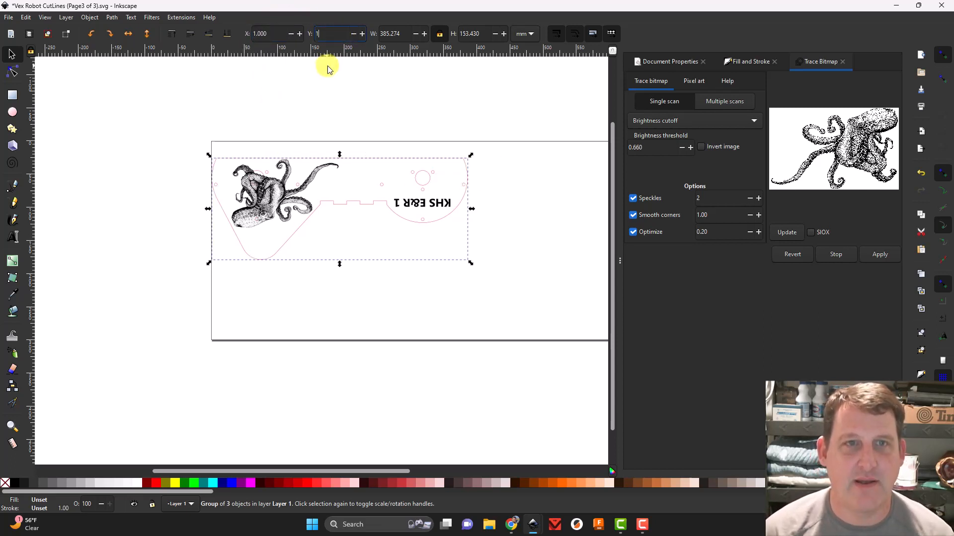
{"action": "key", "text": "Return"}
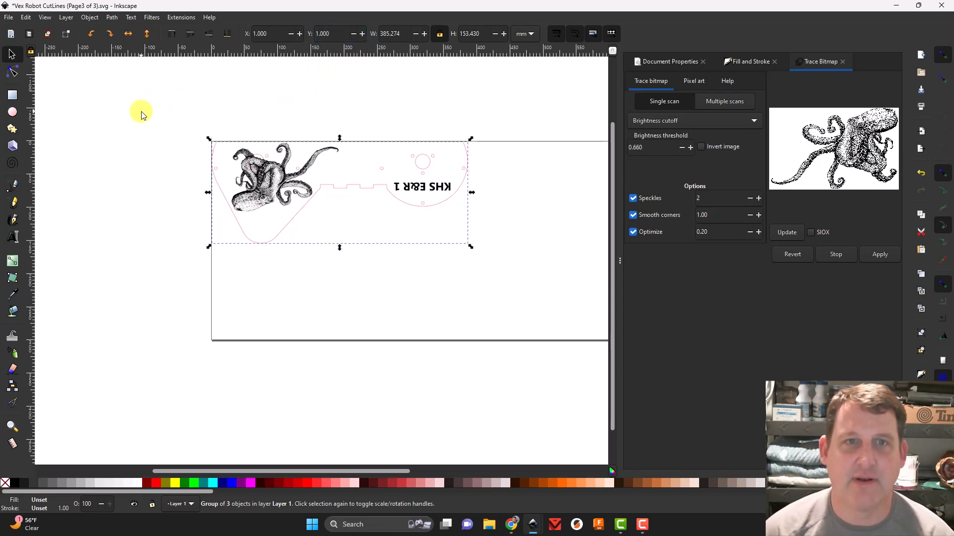
{"action": "left_click", "coordinate": [141, 110]}
Save the Vex Robot CutLines drawing.
{"action": "left_click", "coordinate": [8, 19]}
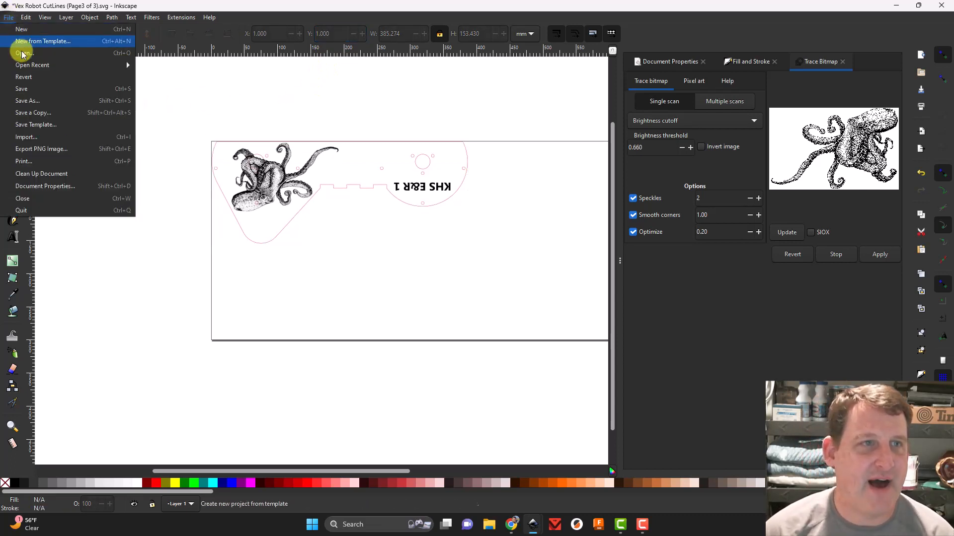
{"action": "left_click", "coordinate": [33, 81]}
{"action": "left_click", "coordinate": [5, 6]}
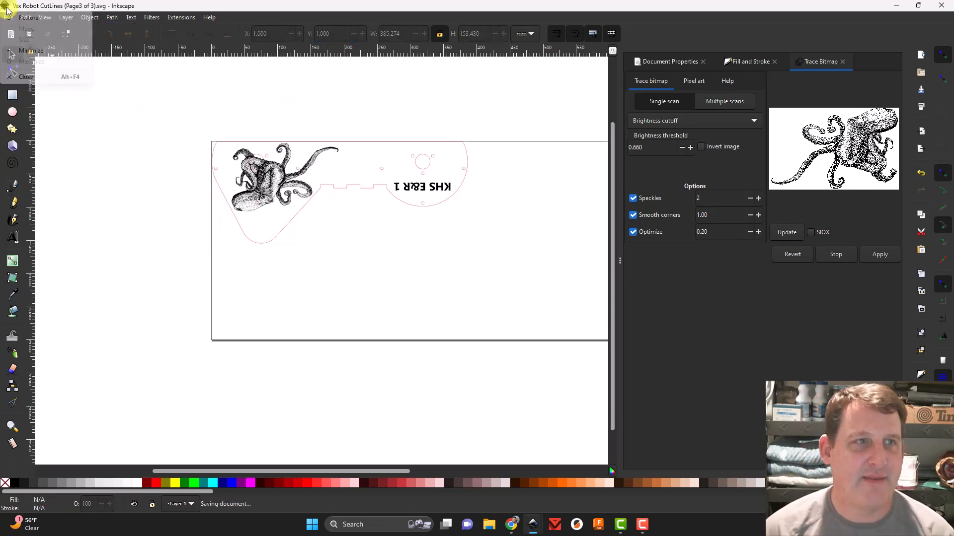
{"action": "left_click", "coordinate": [36, 4]}
{"action": "left_click", "coordinate": [8, 18]}
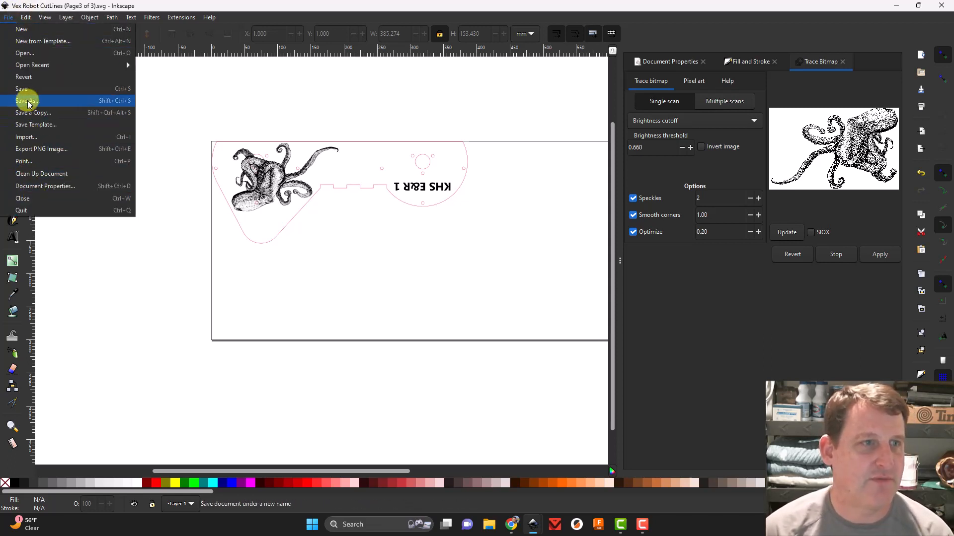
{"action": "left_click", "coordinate": [28, 55]}
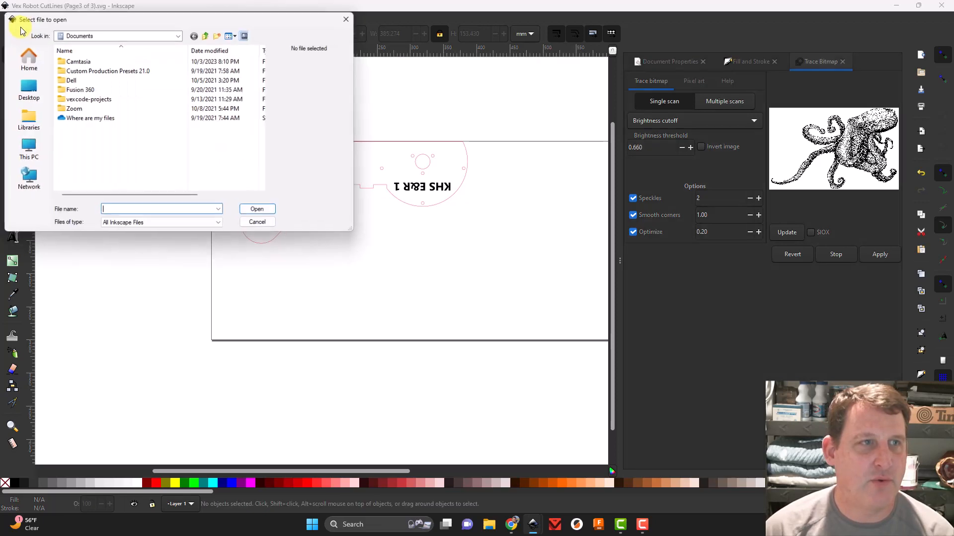
{"action": "left_click", "coordinate": [346, 20]}
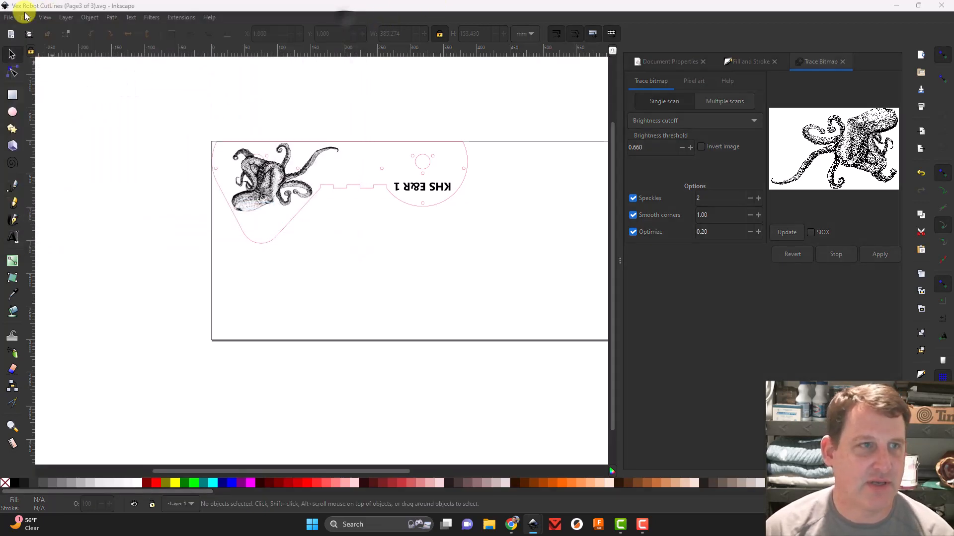
Open the Vex Robot CutLines (Page1 of 3) drawing from My Drive > 1-E&R 1 Mechatronics > 1-Drivetrain on Google Drive.
{"action": "left_click", "coordinate": [9, 17]}
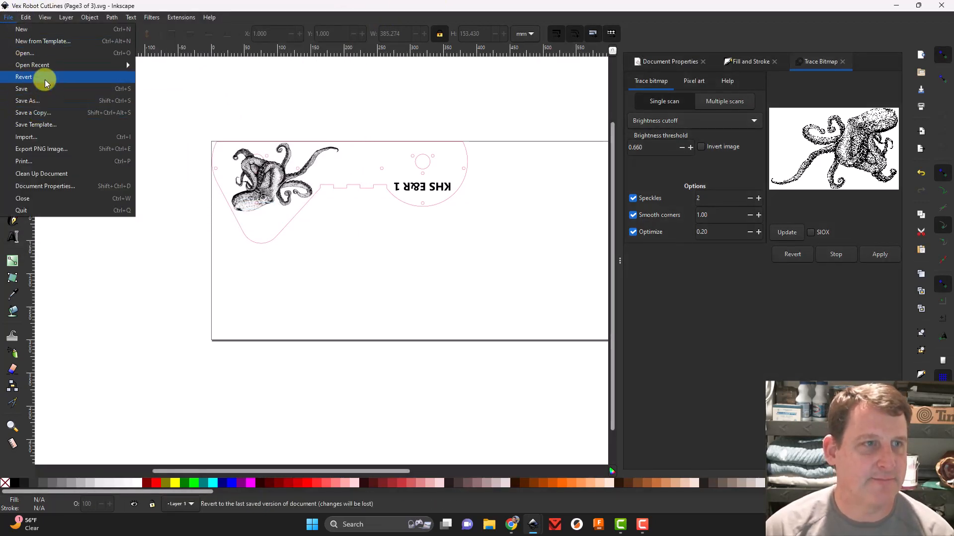
{"action": "left_click", "coordinate": [53, 55]}
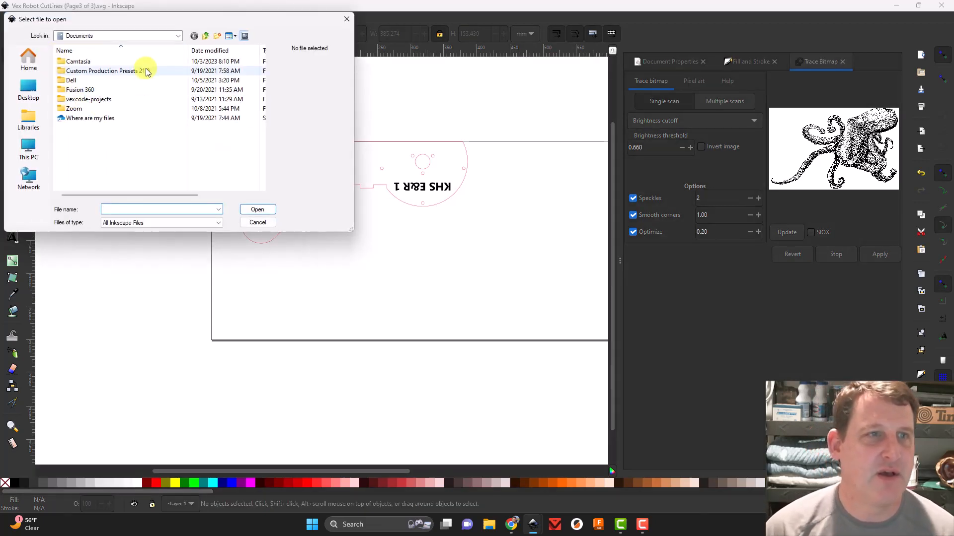
{"action": "left_click", "coordinate": [180, 36]}
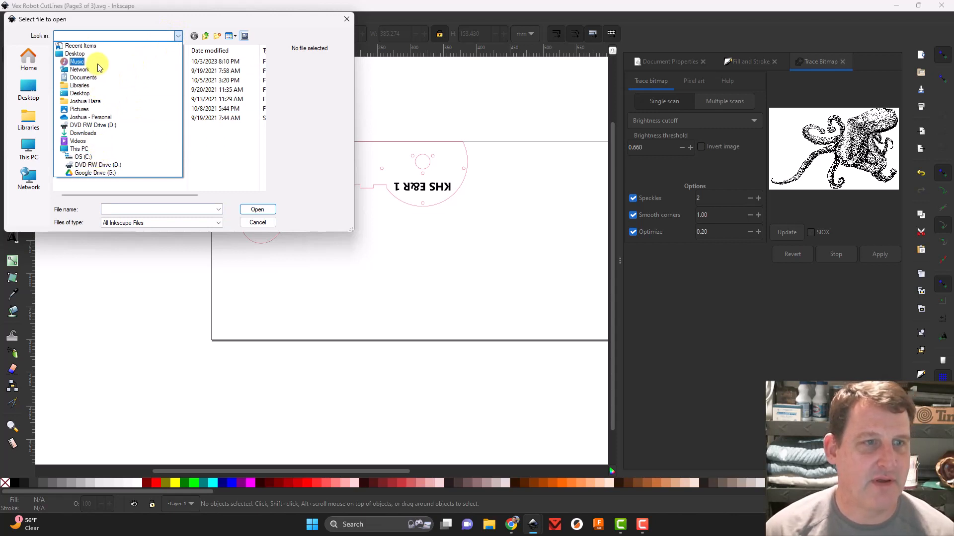
{"action": "left_click", "coordinate": [94, 173]}
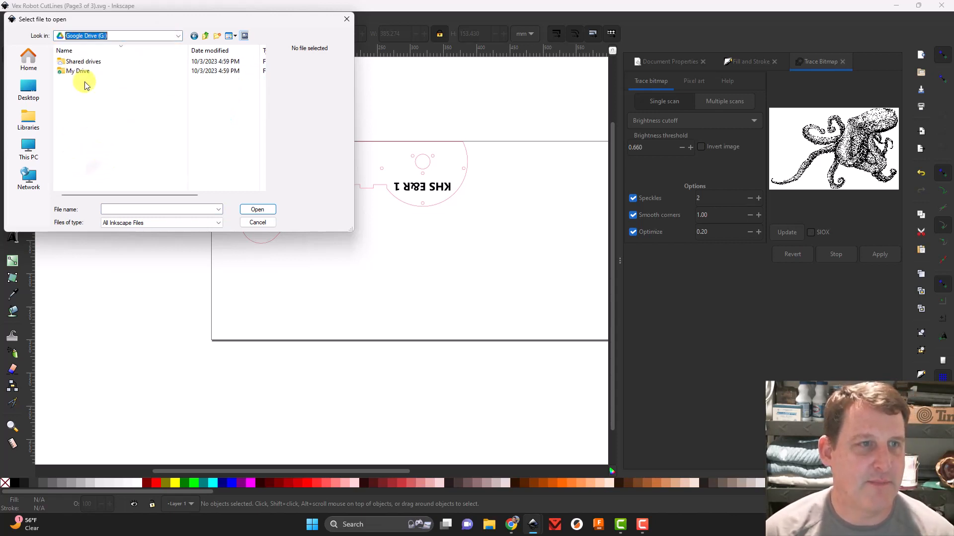
{"action": "double_click", "coordinate": [78, 70]}
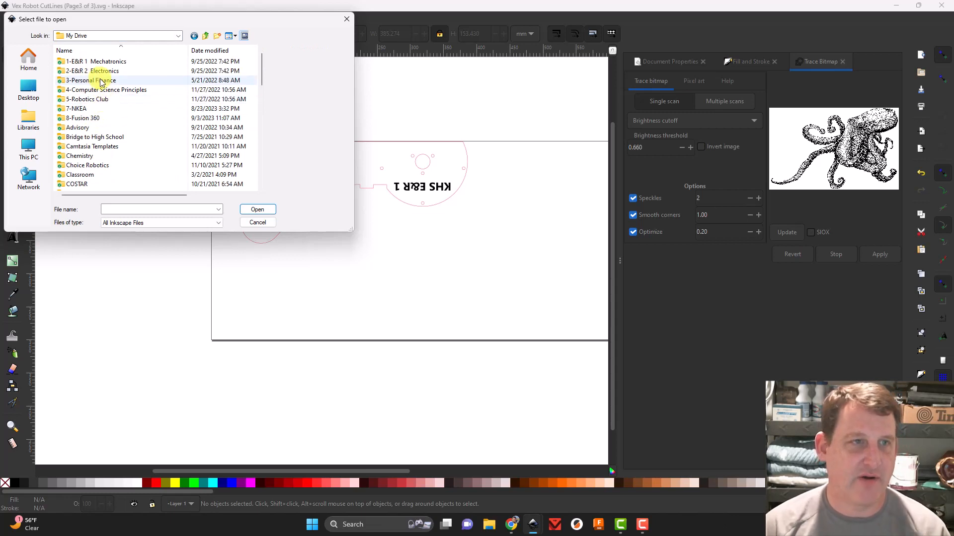
{"action": "double_click", "coordinate": [101, 63]}
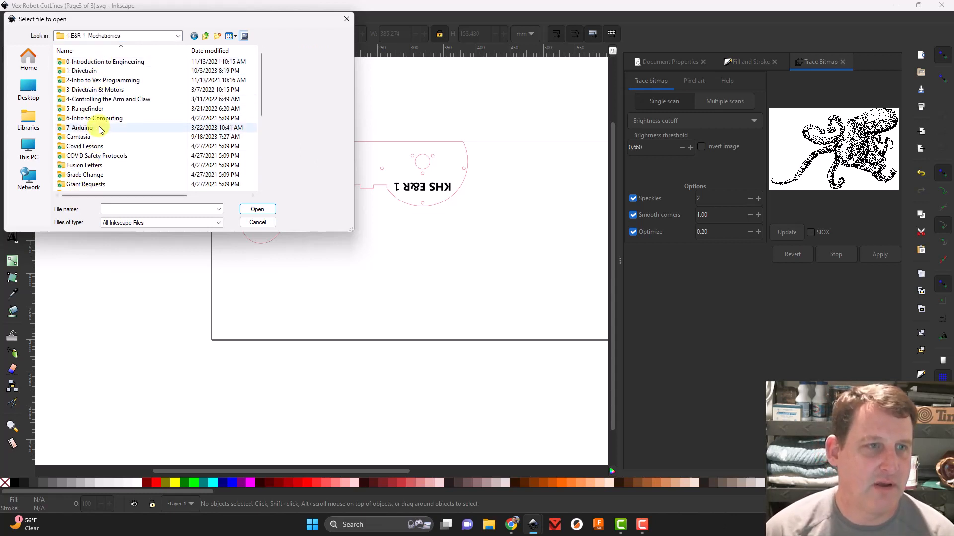
{"action": "double_click", "coordinate": [99, 72]}
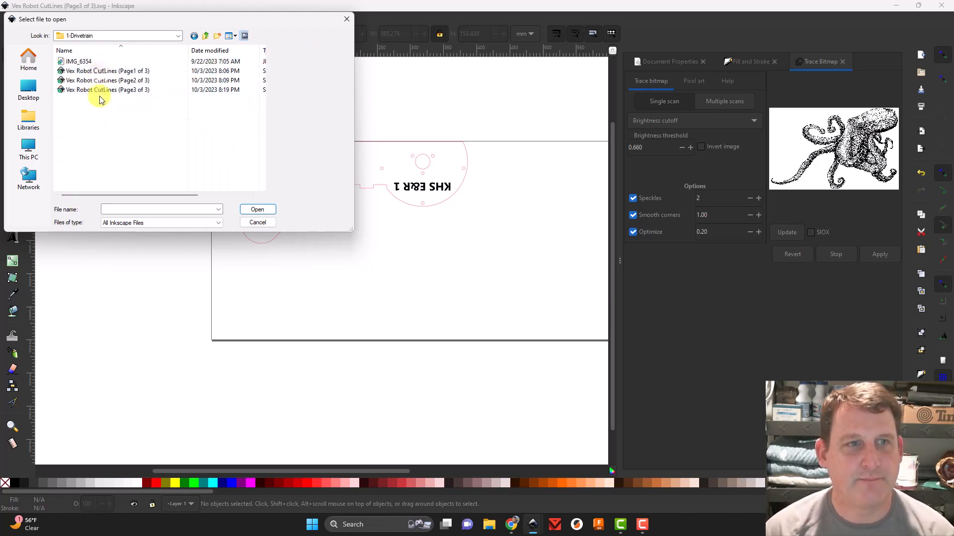
{"action": "double_click", "coordinate": [108, 62]}
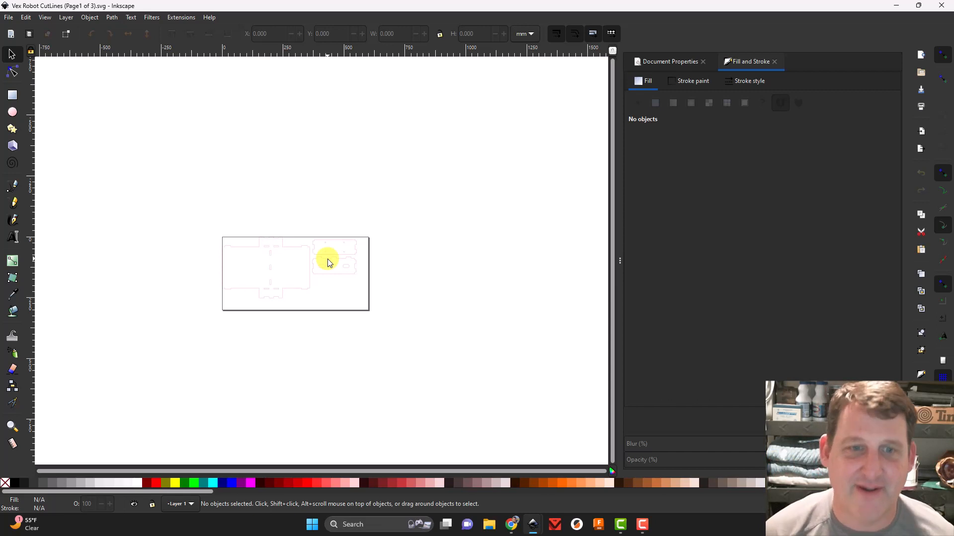
Examine the large slotted base panel and the two smaller plates on the first cut-line page.
{"action": "scroll", "coordinate": [336, 247], "scroll_direction": "down", "scroll_amount": 4}
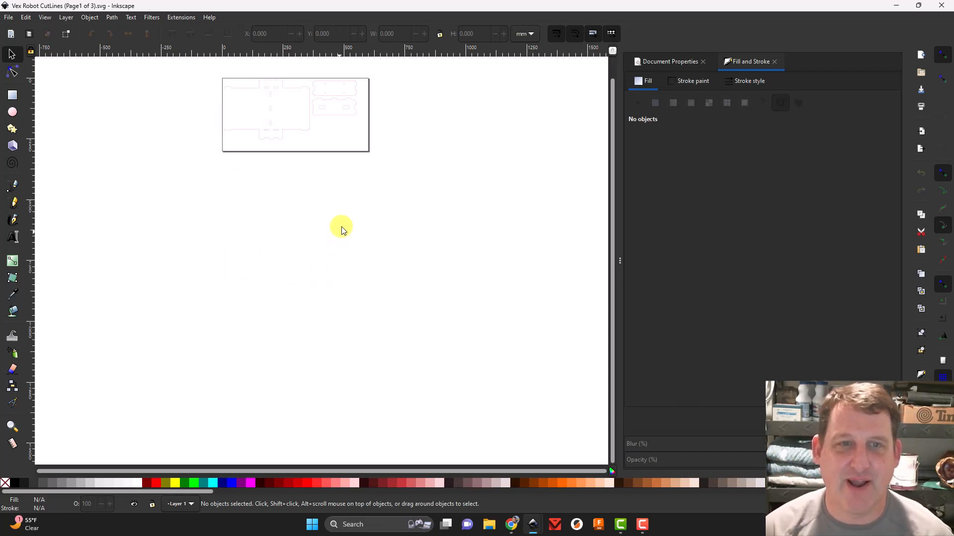
{"action": "scroll", "coordinate": [342, 227], "scroll_direction": "up", "scroll_amount": 3}
{"action": "scroll", "coordinate": [343, 218], "scroll_direction": "down", "scroll_amount": 1}
{"action": "scroll", "coordinate": [343, 213], "scroll_direction": "up", "scroll_amount": 6}
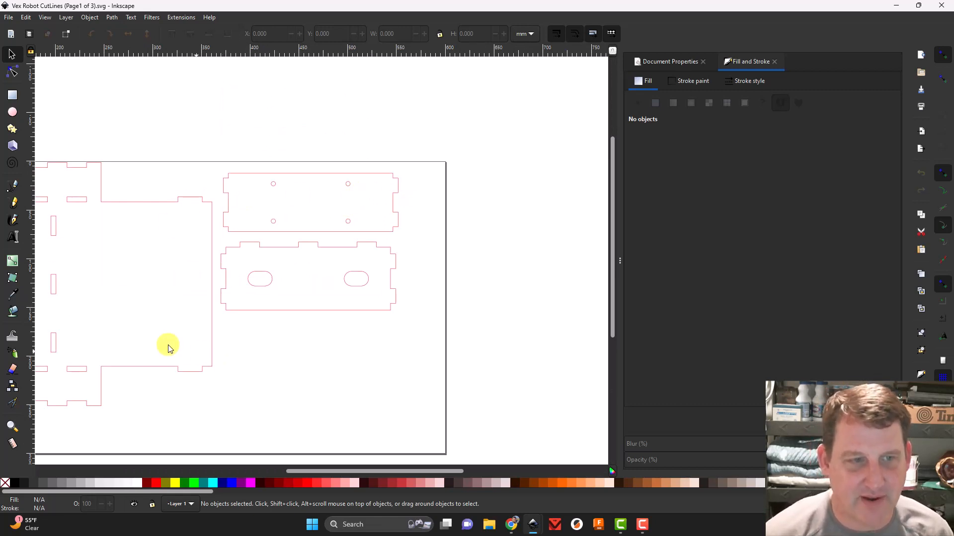
{"action": "left_click_drag", "start_coordinate": [126, 296], "coordinate": [365, 278]}
{"action": "scroll", "coordinate": [365, 278], "scroll_direction": "up", "scroll_amount": 4}
{"action": "scroll", "coordinate": [365, 278], "scroll_direction": "down", "scroll_amount": 6}
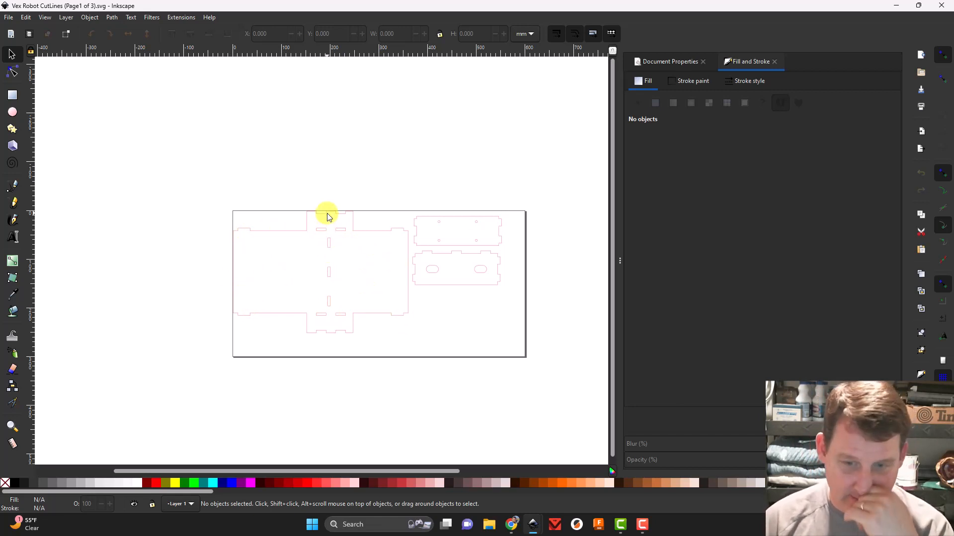
Switch to File Explorer and open the KHS Logos folder inside the Photos folder of My Drive.
{"action": "left_click", "coordinate": [512, 525]}
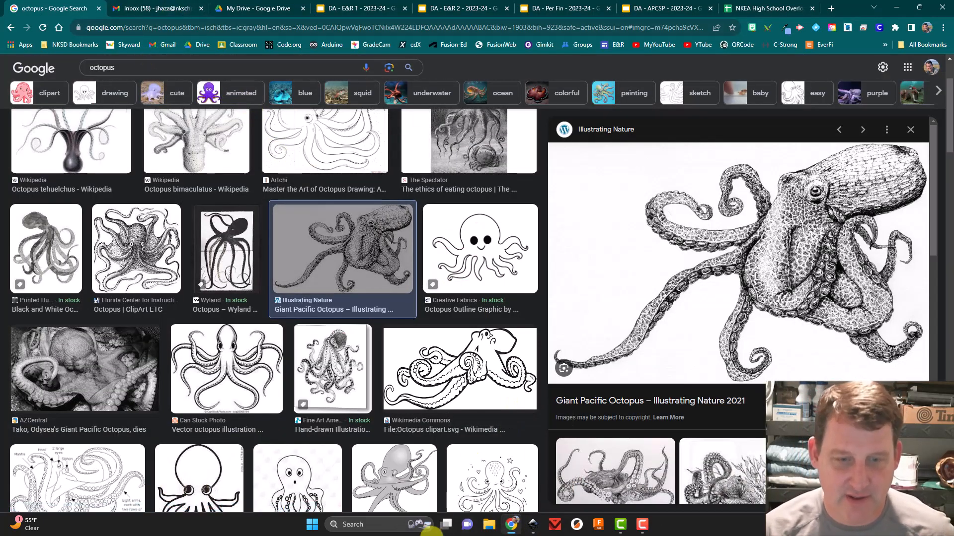
{"action": "left_click", "coordinate": [489, 519]}
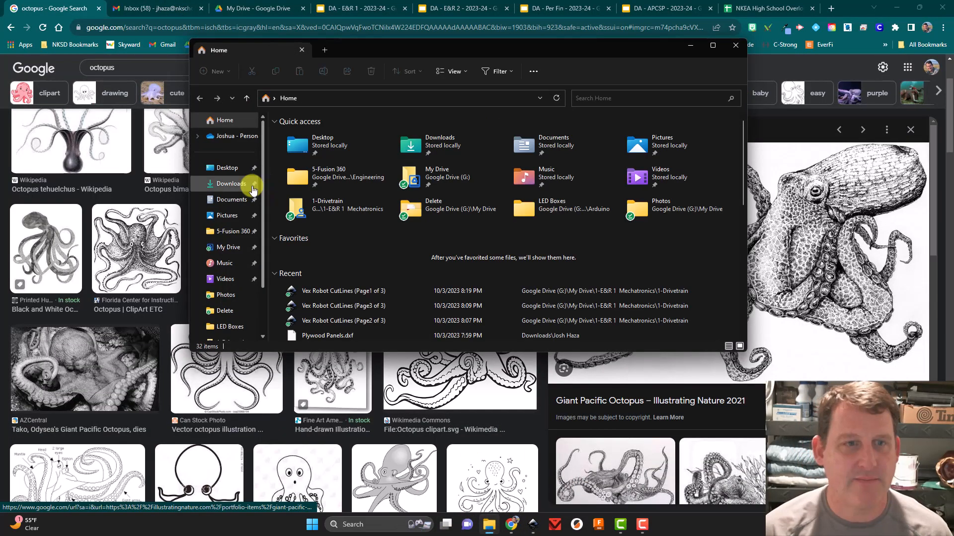
{"action": "left_click", "coordinate": [226, 247]}
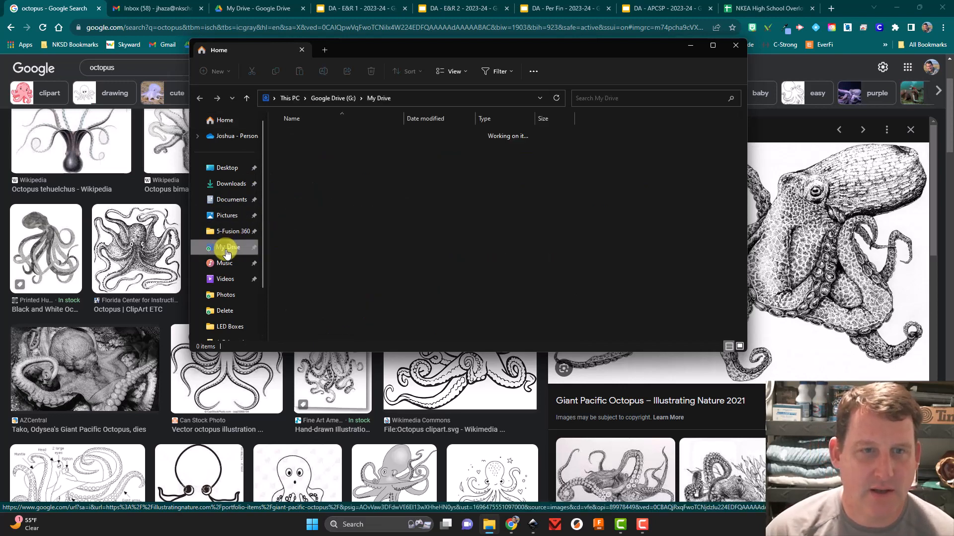
{"action": "double_click", "coordinate": [312, 134]}
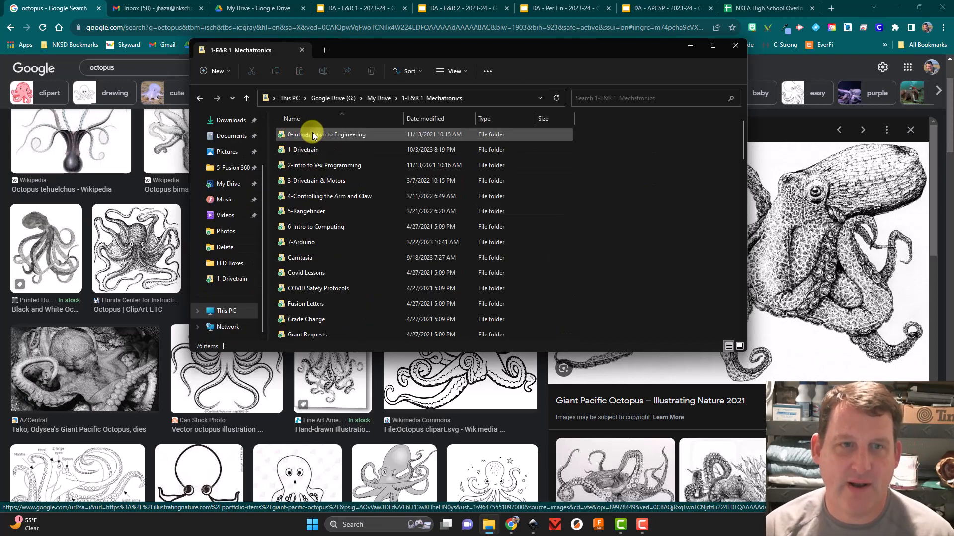
{"action": "left_click", "coordinate": [379, 98]}
{"action": "scroll", "coordinate": [302, 248], "scroll_direction": "down", "scroll_amount": 1}
{"action": "scroll", "coordinate": [304, 255], "scroll_direction": "down", "scroll_amount": 15}
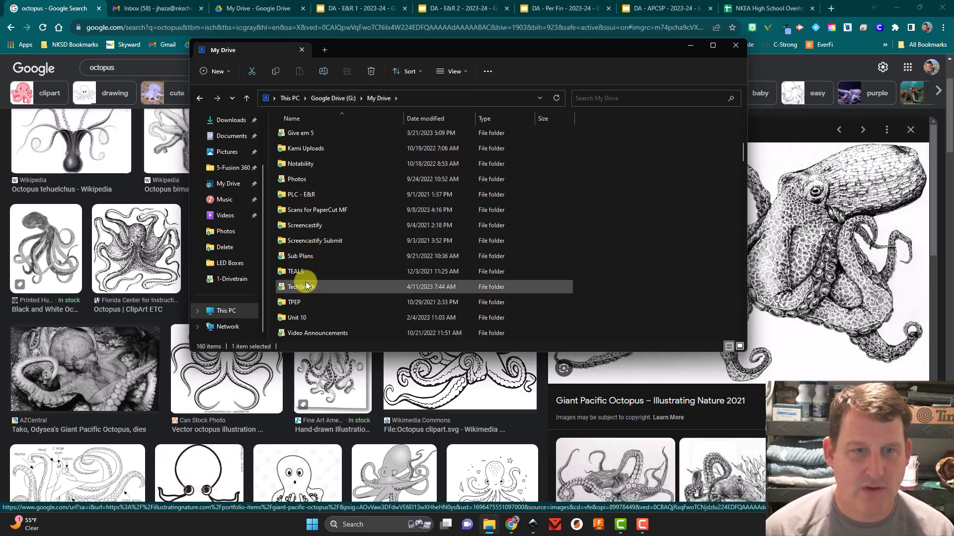
{"action": "scroll", "coordinate": [316, 245], "scroll_direction": "up", "scroll_amount": 3}
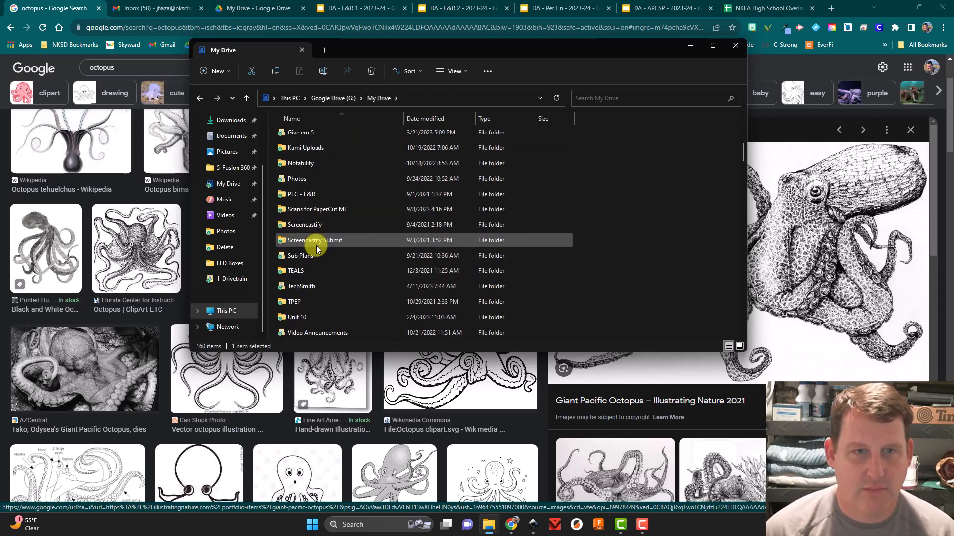
{"action": "double_click", "coordinate": [323, 181]}
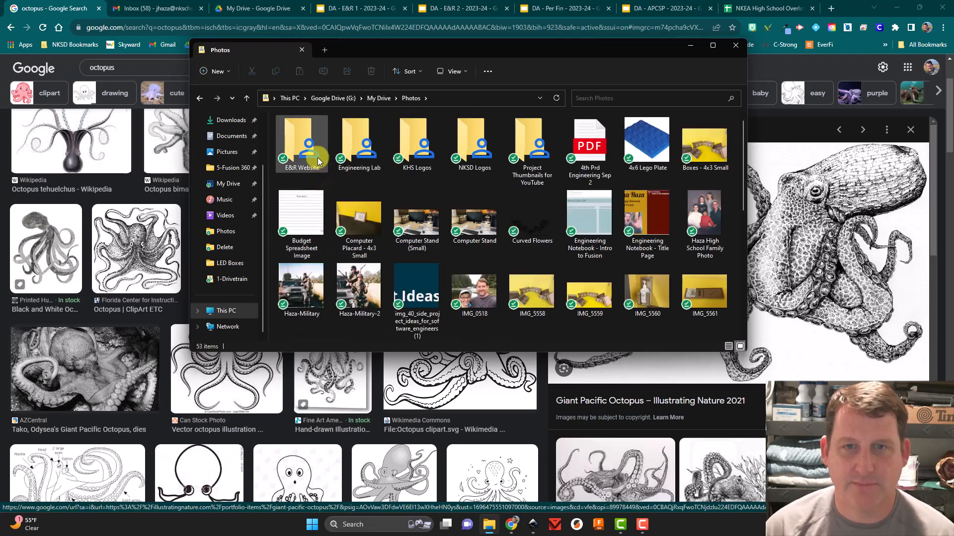
{"action": "double_click", "coordinate": [418, 143]}
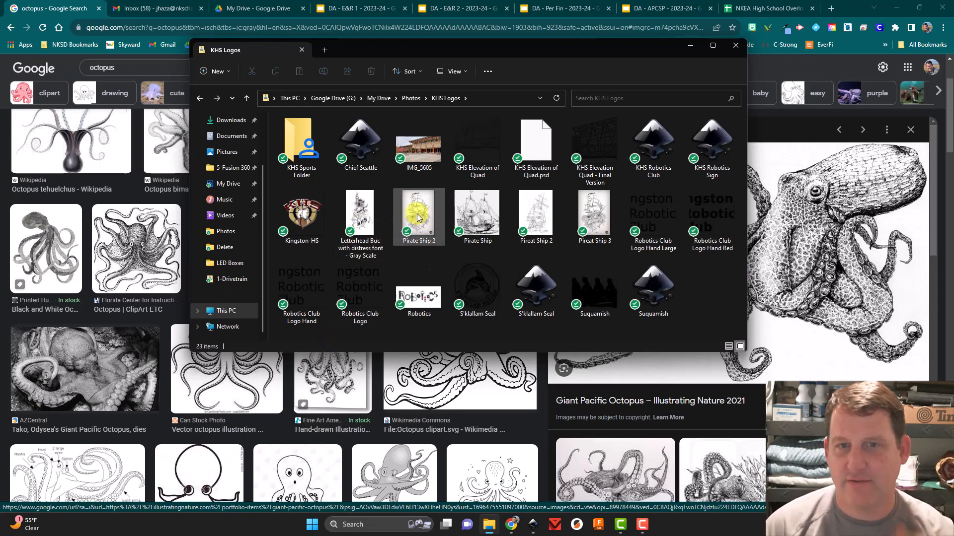
Look through the KHS Logos images and the KHS Sports Folder for engraving artwork, including the Skull and Swords for Laser image.
{"action": "left_click", "coordinate": [365, 207]}
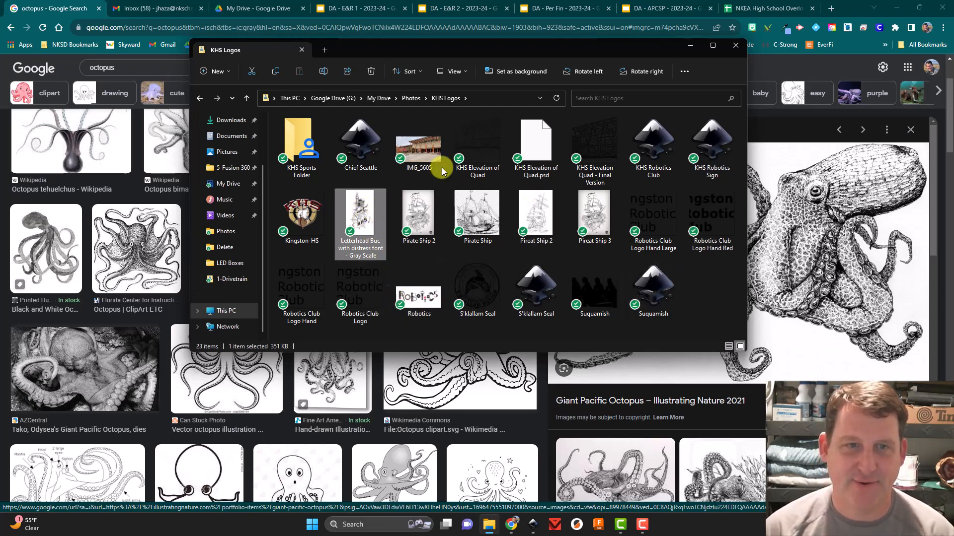
{"action": "double_click", "coordinate": [299, 139]}
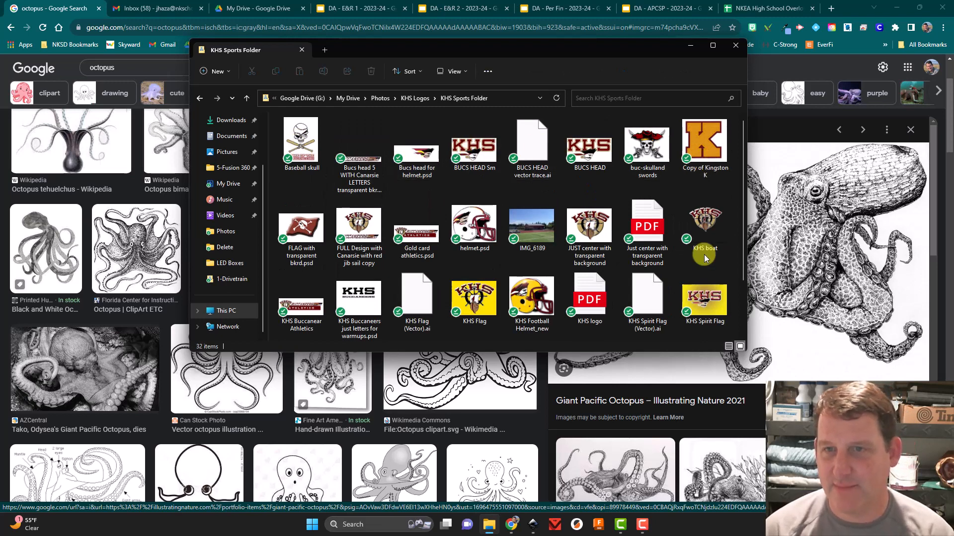
{"action": "scroll", "coordinate": [419, 274], "scroll_direction": "down", "scroll_amount": 2}
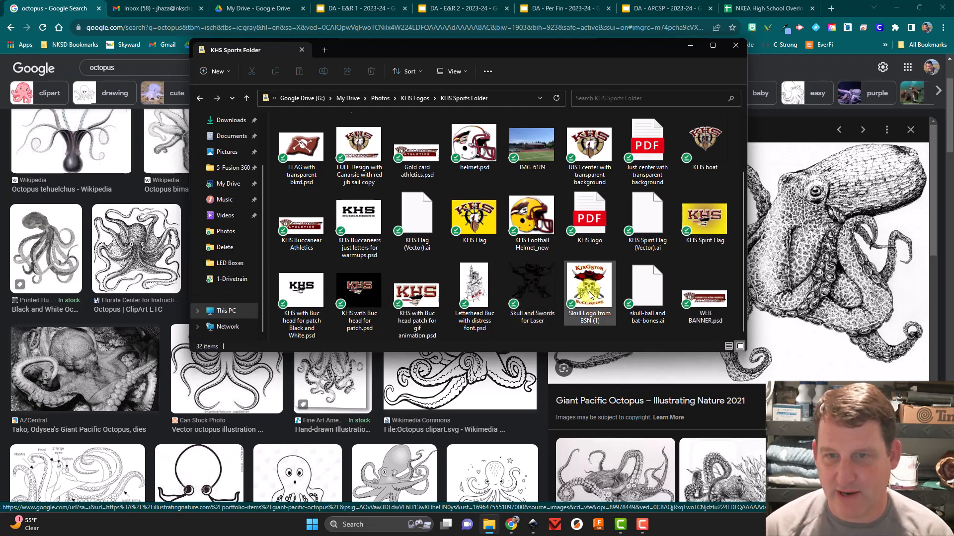
{"action": "left_click", "coordinate": [531, 273]}
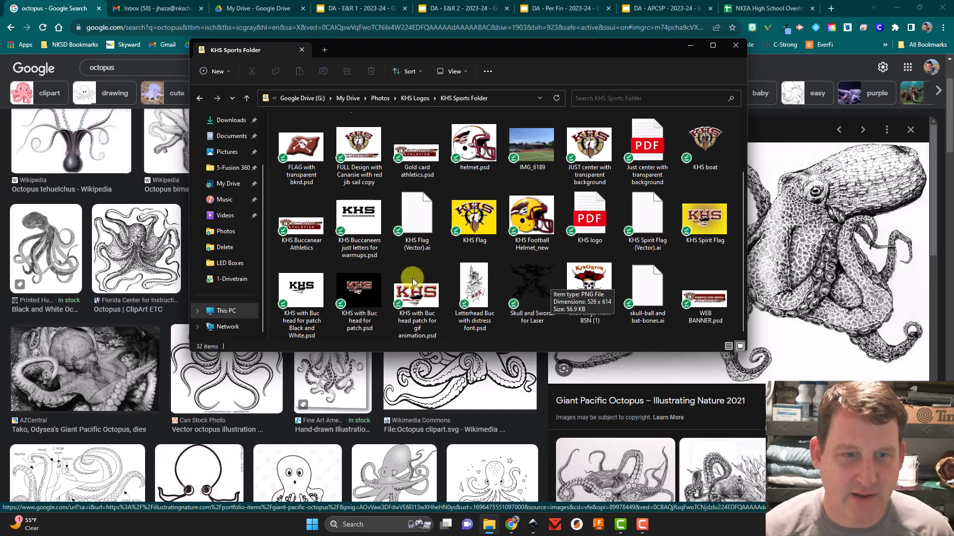
{"action": "left_click", "coordinate": [304, 288]}
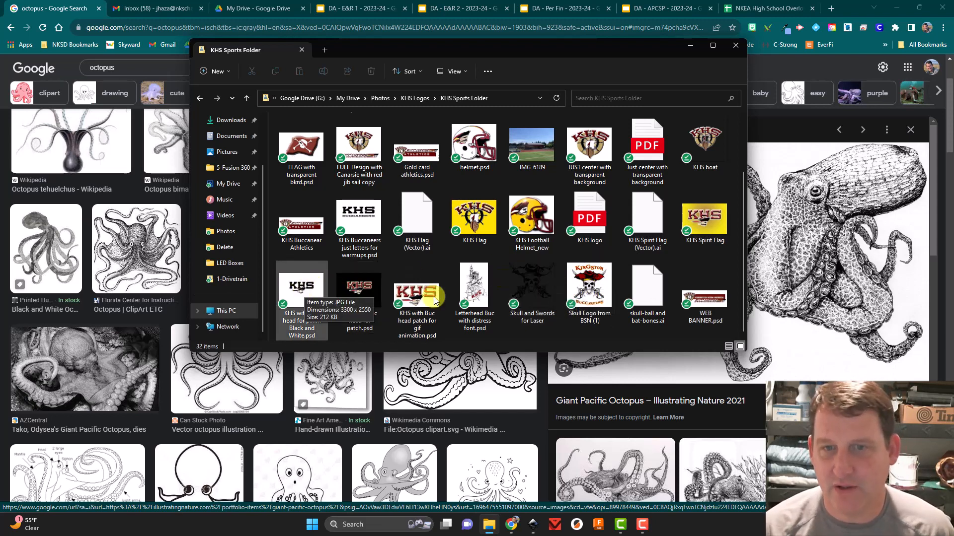
{"action": "left_click", "coordinate": [548, 275]}
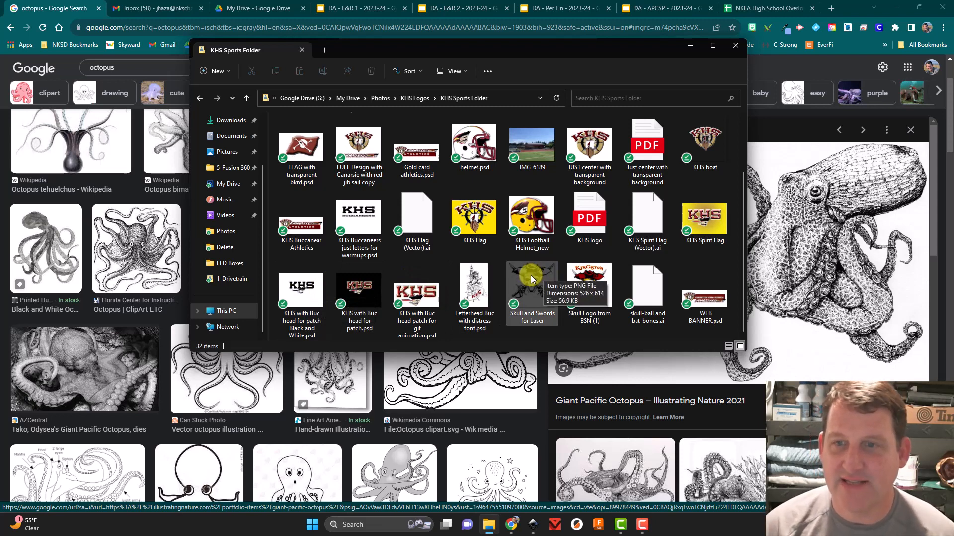